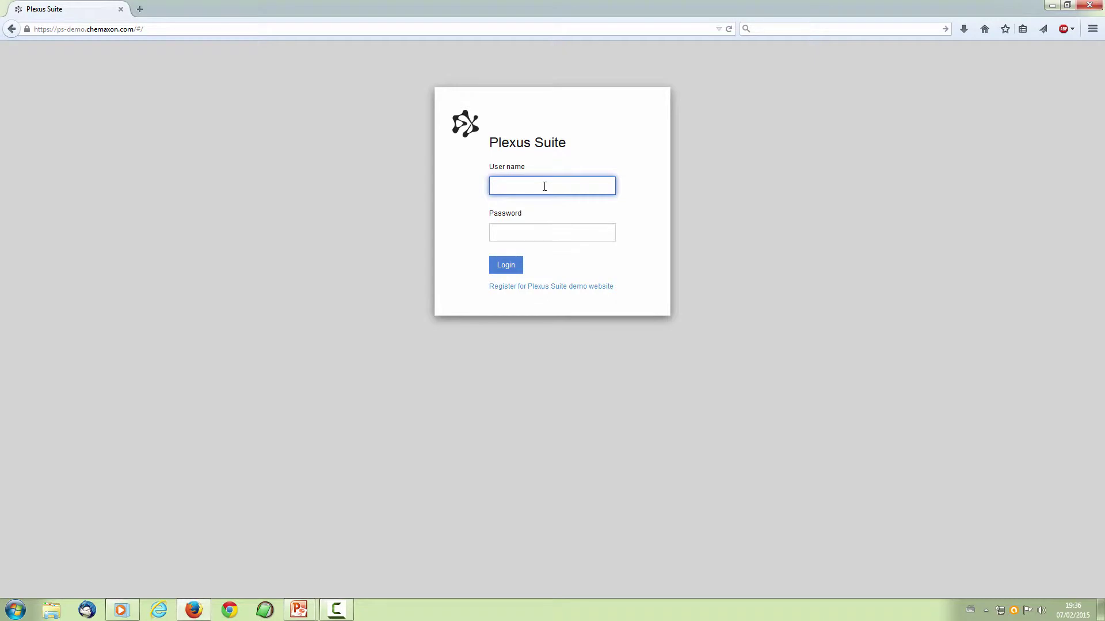
Log in to Plexus Suite with the account user name and password.
{"action": "type", "text": "opk"}
{"action": "key", "text": "Tab"}
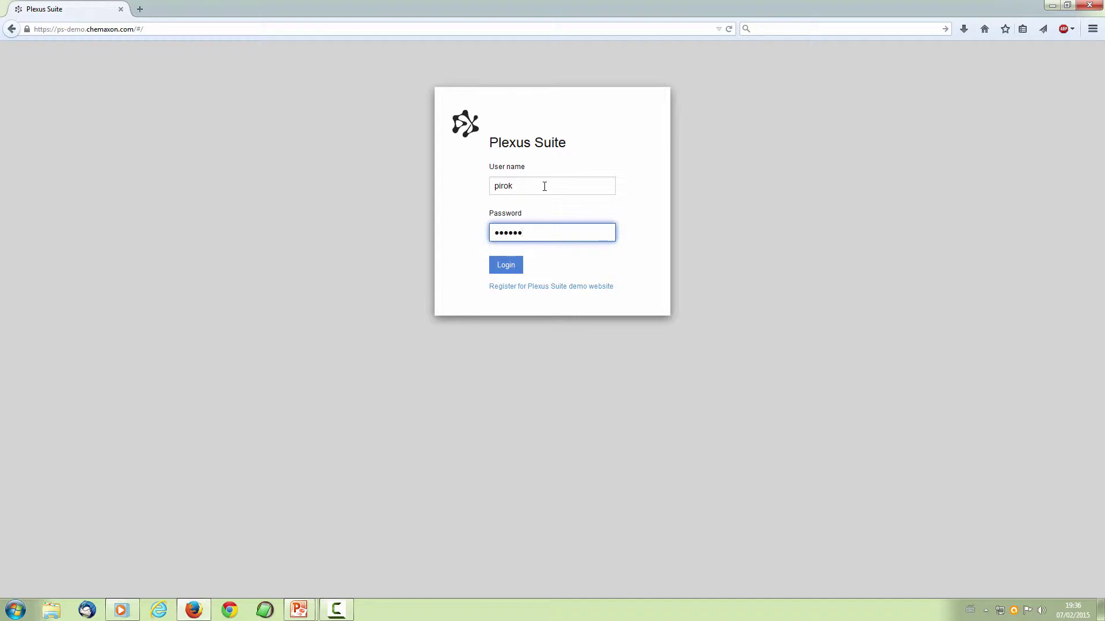
{"action": "left_click", "coordinate": [518, 269]}
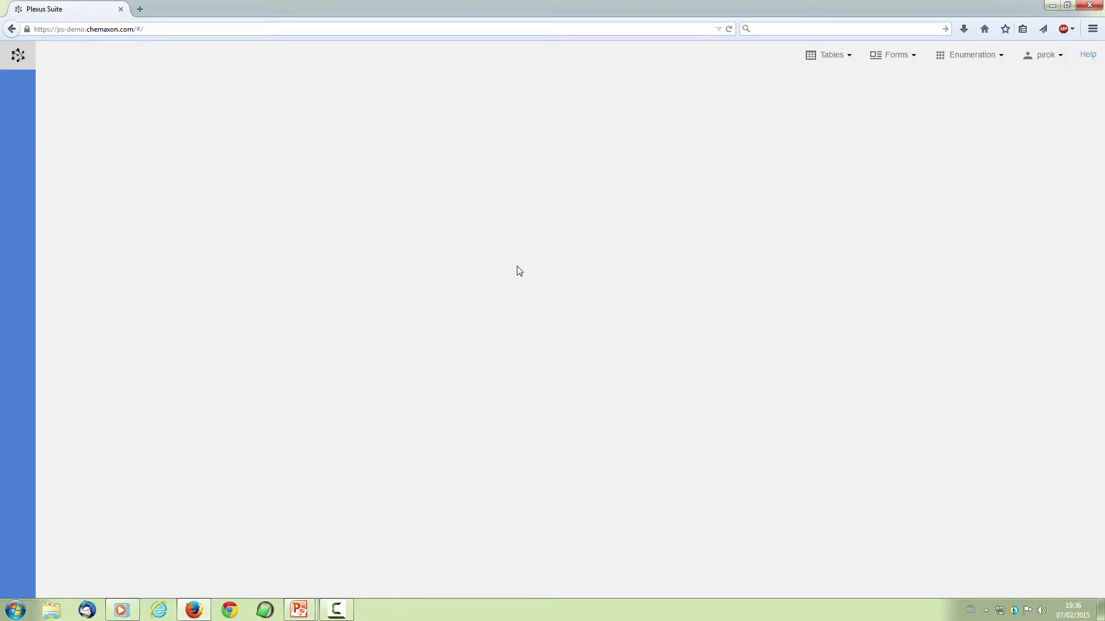
Look over the available tables and forms, and open the Wombat (compound view) compounds form.
{"action": "left_click", "coordinate": [837, 57]}
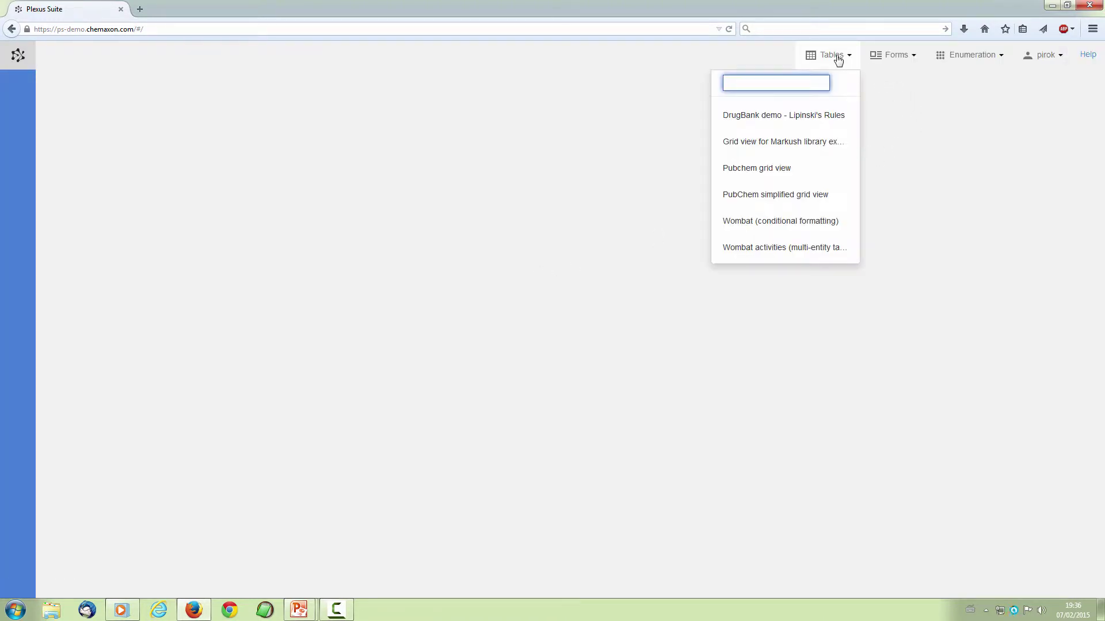
{"action": "left_click", "coordinate": [877, 58]}
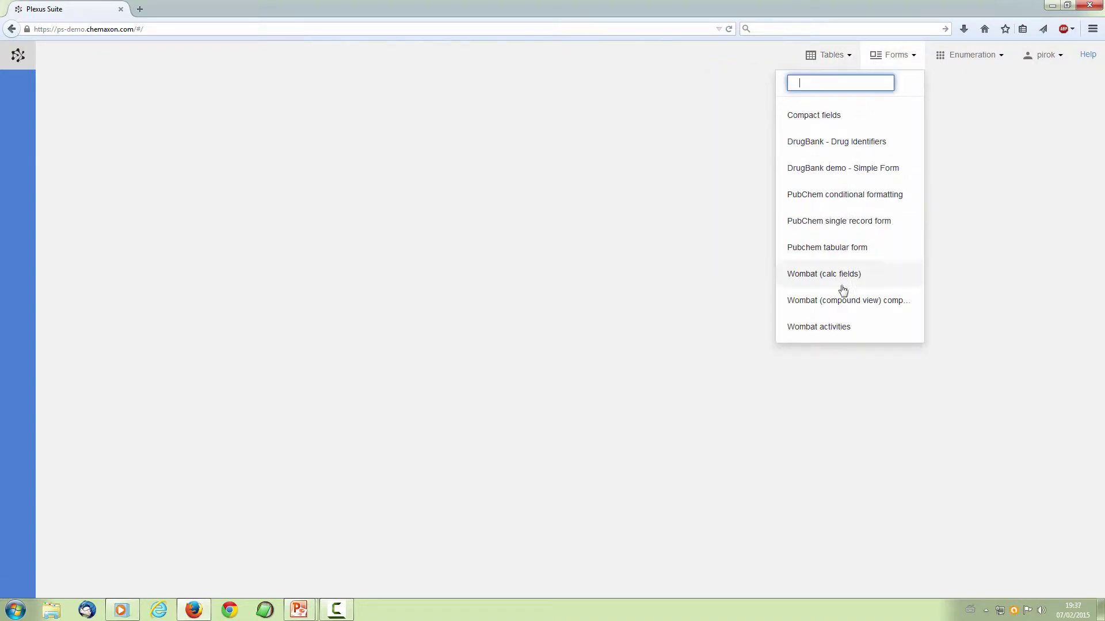
{"action": "left_click", "coordinate": [841, 305]}
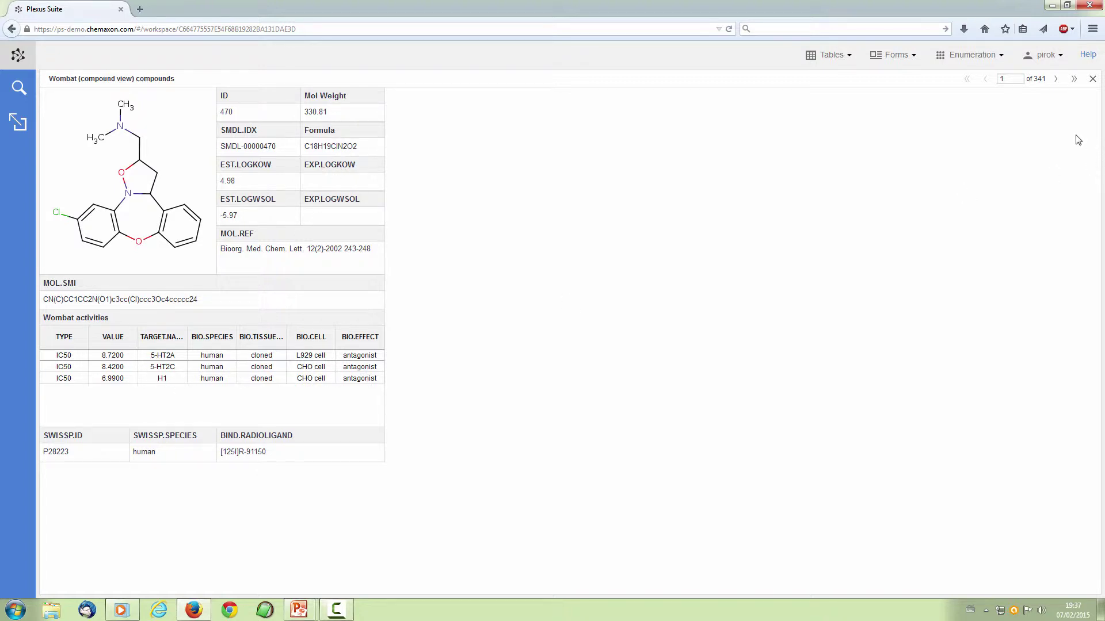
Page forward through the Wombat compound records one at a time to record 11.
{"action": "left_click", "coordinate": [1057, 83]}
{"action": "left_click", "coordinate": [1057, 84]}
{"action": "left_click", "coordinate": [1057, 83]}
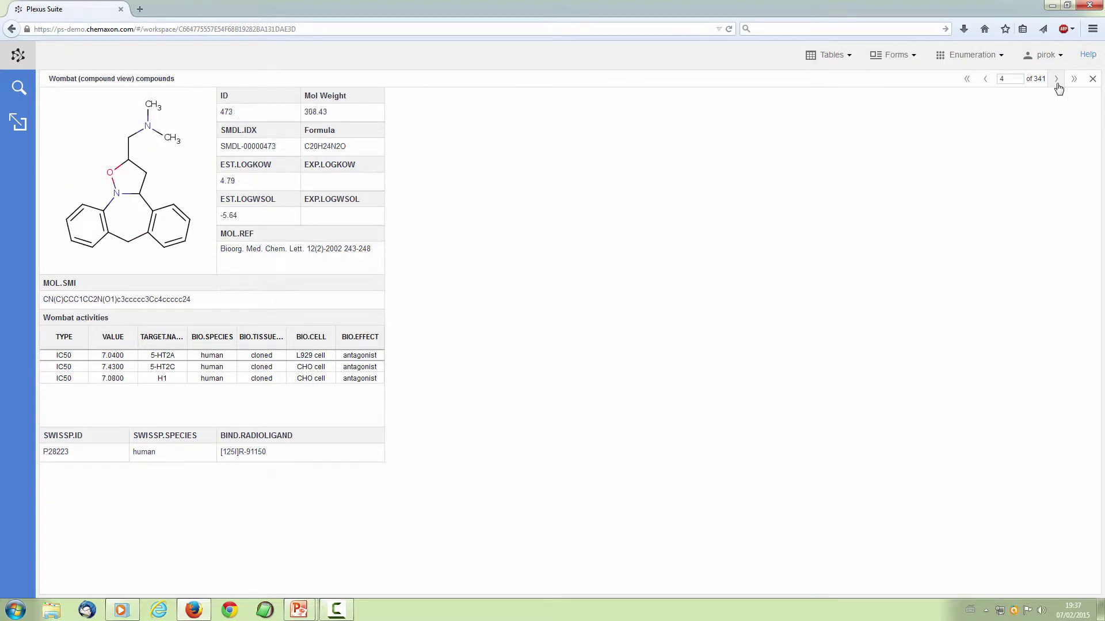
{"action": "left_click", "coordinate": [1057, 84]}
{"action": "left_click", "coordinate": [1057, 83]}
{"action": "left_click", "coordinate": [1057, 83]}
{"action": "left_click", "coordinate": [1057, 83]}
{"action": "left_click", "coordinate": [1057, 83]}
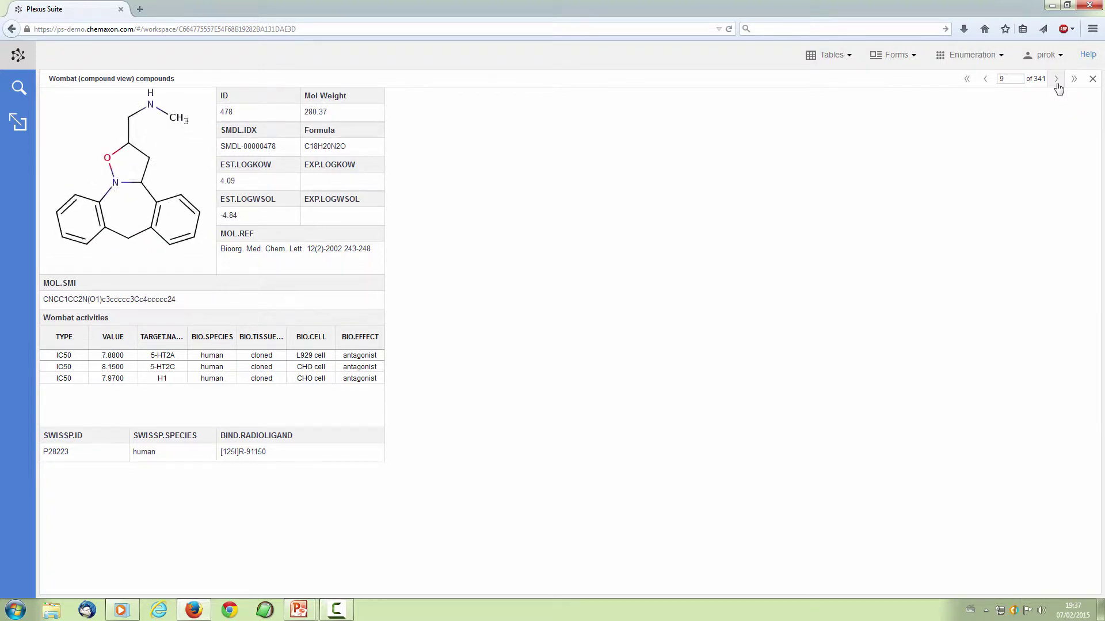
{"action": "left_click", "coordinate": [1057, 83]}
{"action": "left_click", "coordinate": [1057, 84]}
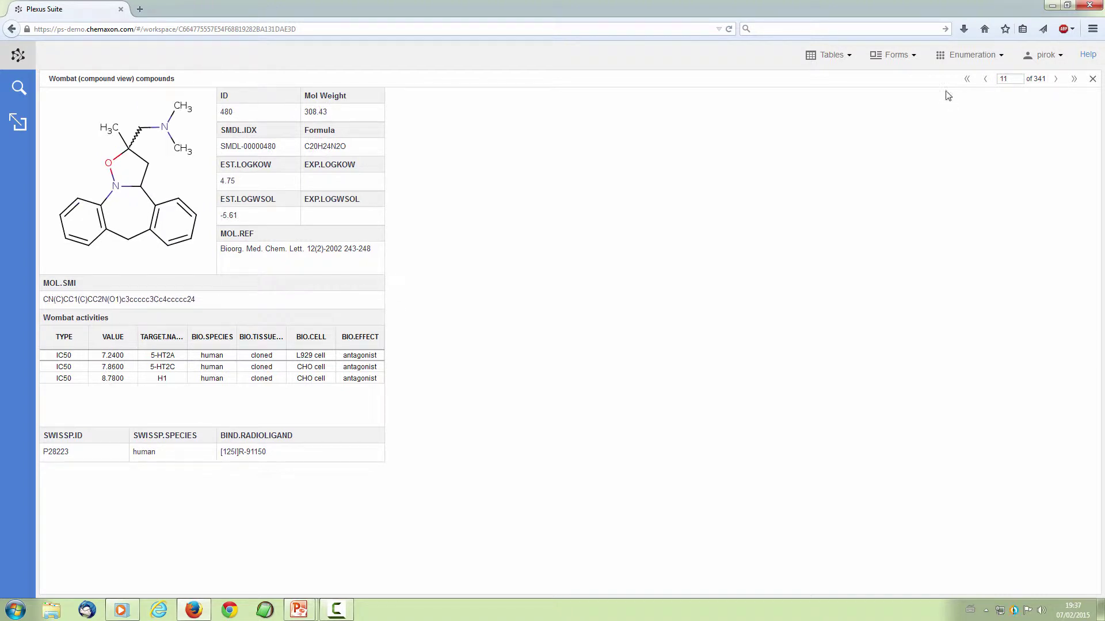
Open the DrugBank - Drug Identifiers form beside the Wombat form and page forward through its records to record 11.
{"action": "left_click", "coordinate": [913, 63]}
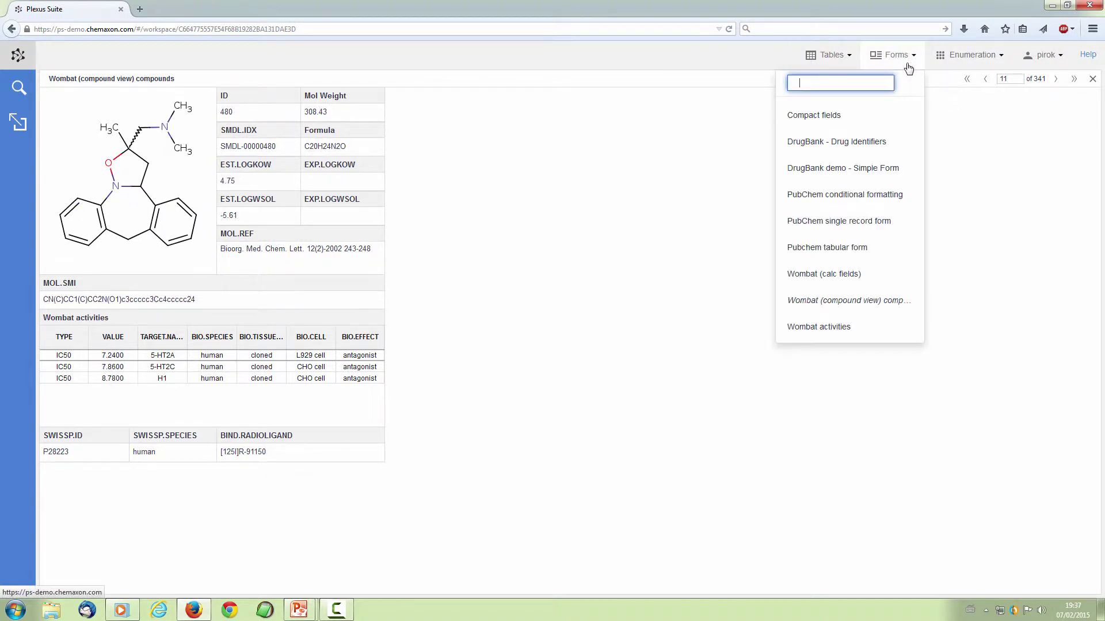
{"action": "left_click", "coordinate": [877, 153]}
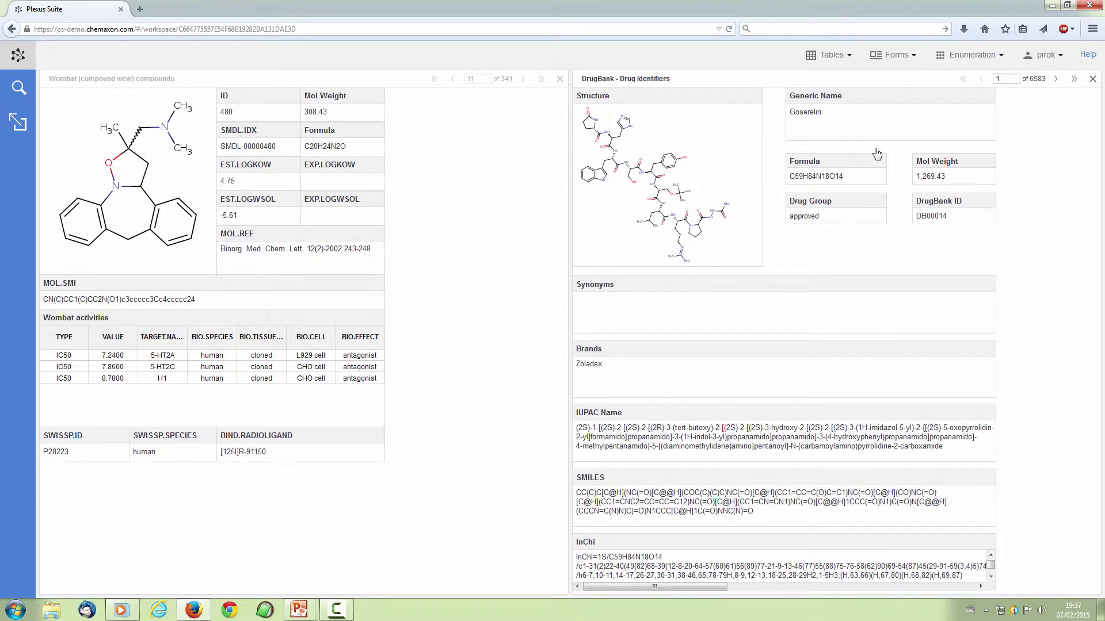
{"action": "left_click", "coordinate": [1055, 84]}
{"action": "left_click", "coordinate": [1055, 84]}
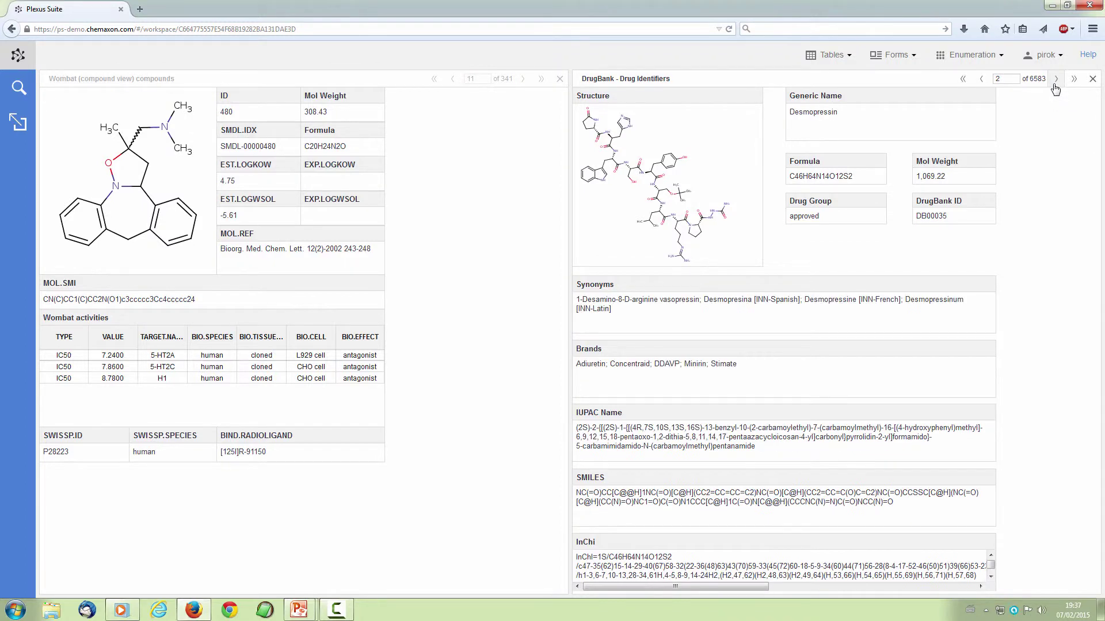
{"action": "left_click", "coordinate": [1055, 84]}
{"action": "left_click", "coordinate": [1055, 83]}
{"action": "left_click", "coordinate": [1055, 83]}
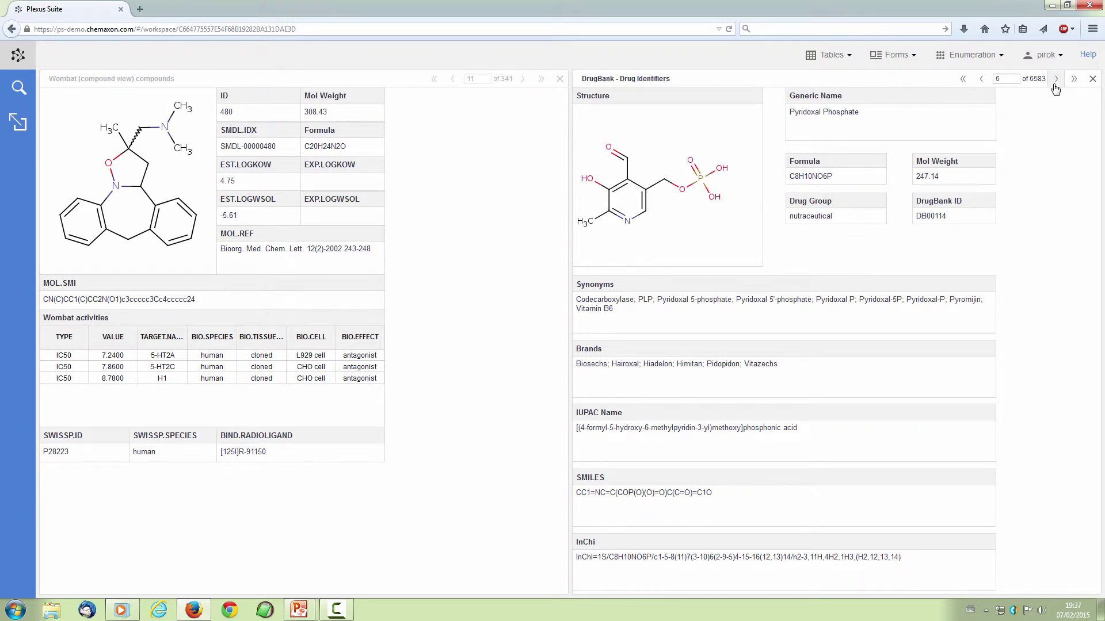
{"action": "left_click", "coordinate": [1055, 84]}
{"action": "left_click", "coordinate": [1055, 84]}
{"action": "left_click", "coordinate": [1055, 83]}
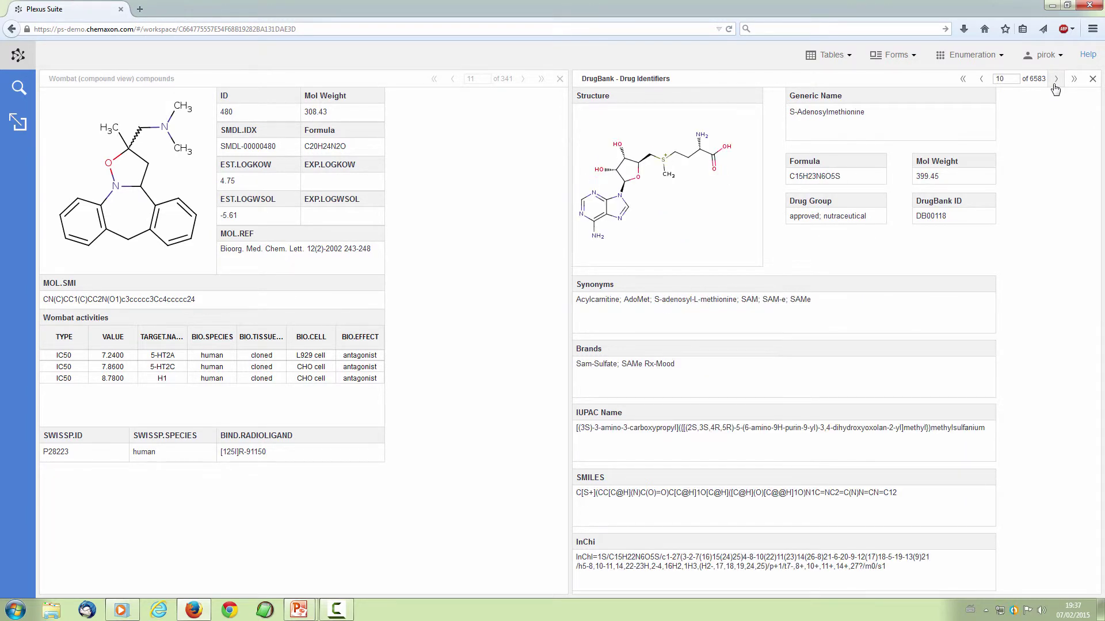
{"action": "left_click", "coordinate": [1055, 84]}
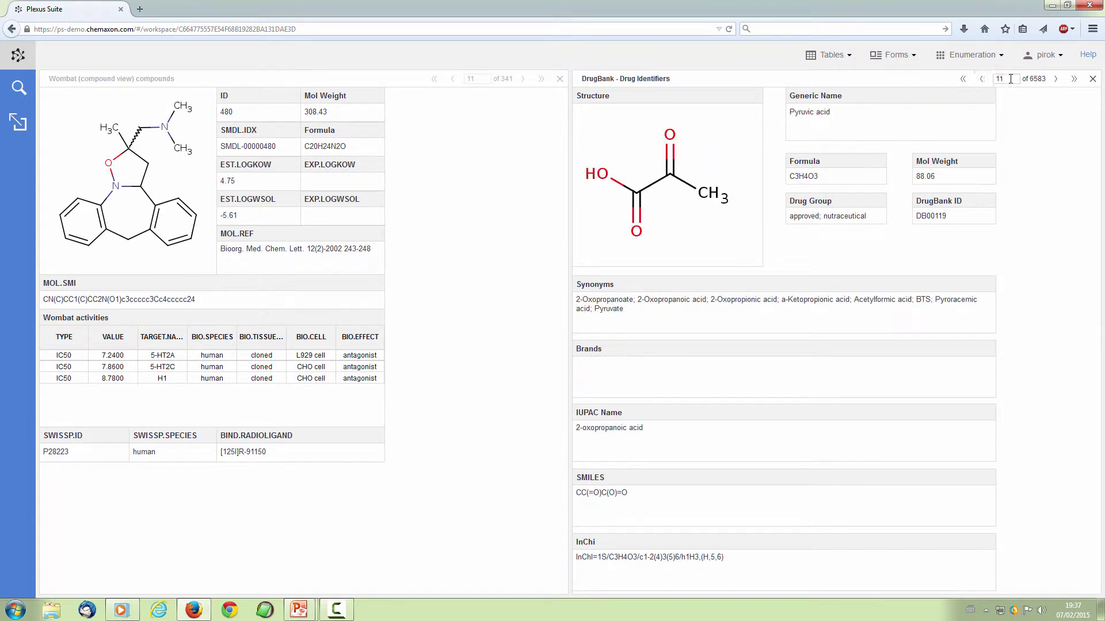
Jump directly to record 150 in the DrugBank - Drug Identifiers form.
{"action": "double_click", "coordinate": [990, 79]}
{"action": "type", "text": "150"}
{"action": "key", "text": "Return"}
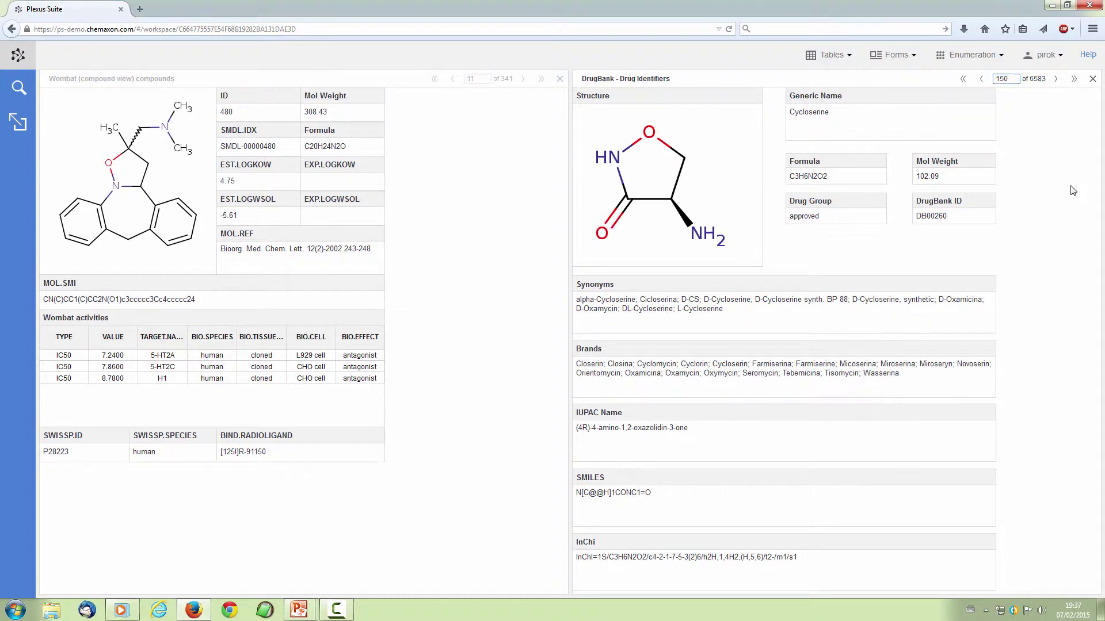
Close both the DrugBank and Wombat forms, and open the Pubchem grid view table.
{"action": "left_click", "coordinate": [1092, 79]}
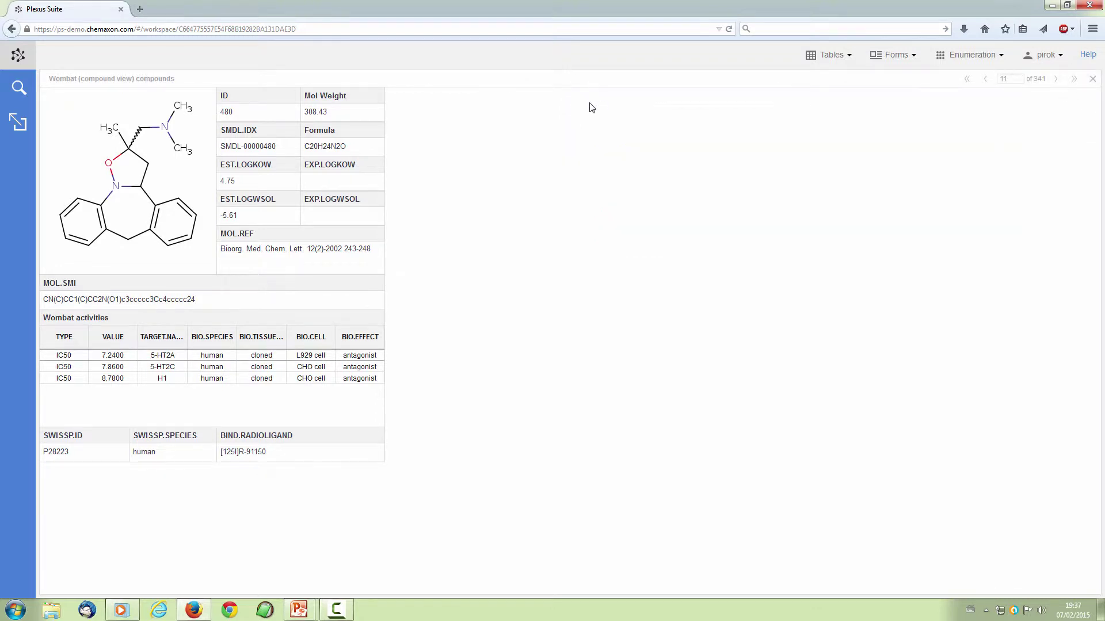
{"action": "left_click", "coordinate": [1093, 79]}
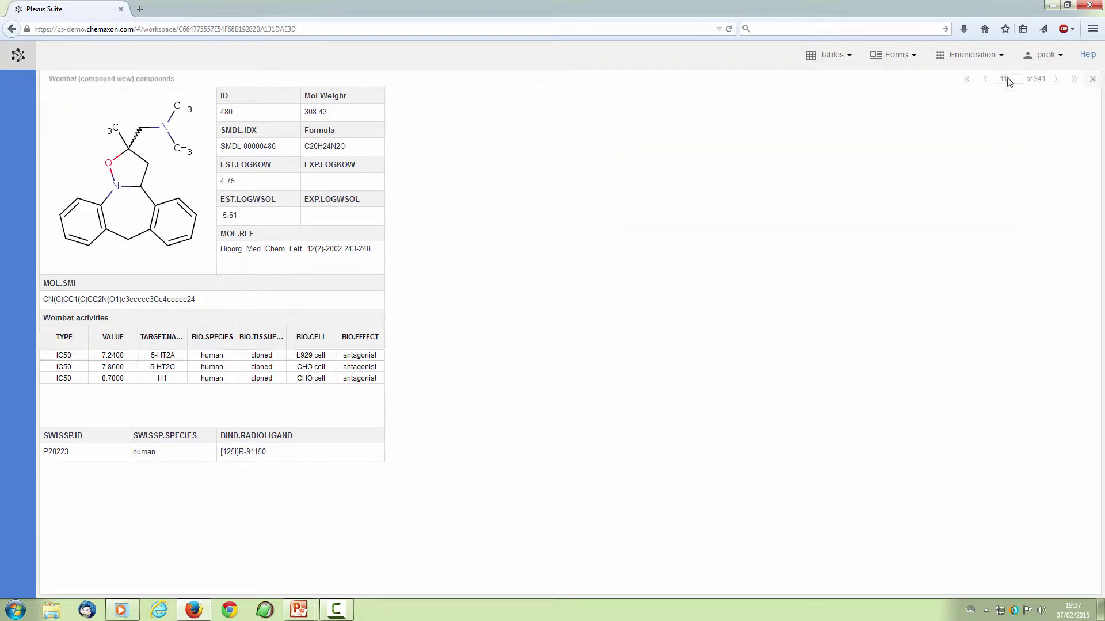
{"action": "left_click", "coordinate": [850, 60]}
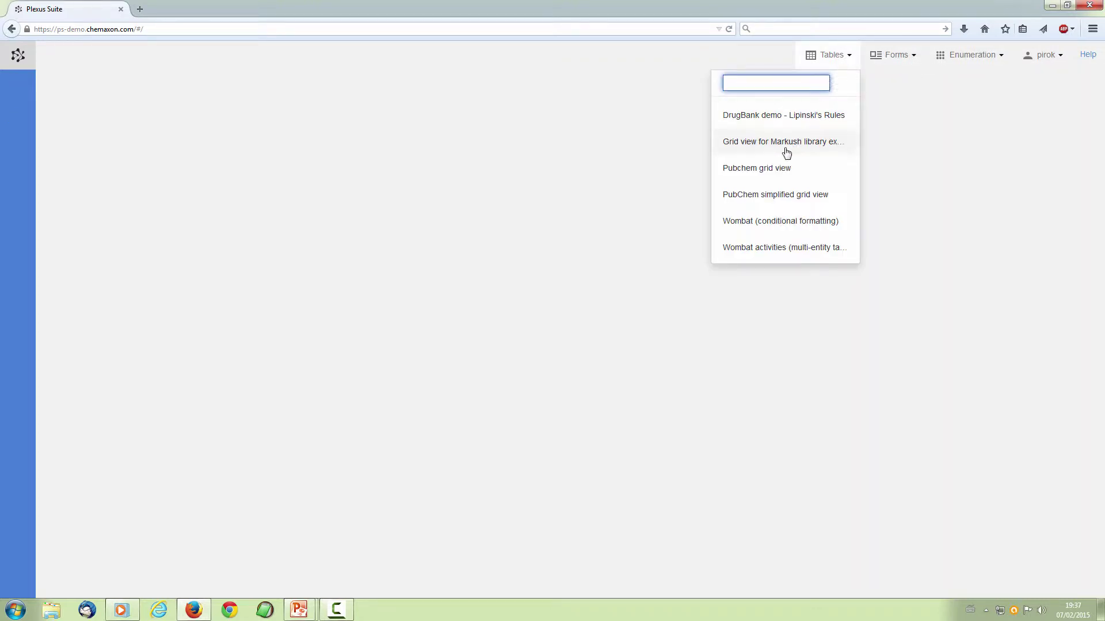
{"action": "left_click", "coordinate": [783, 170]}
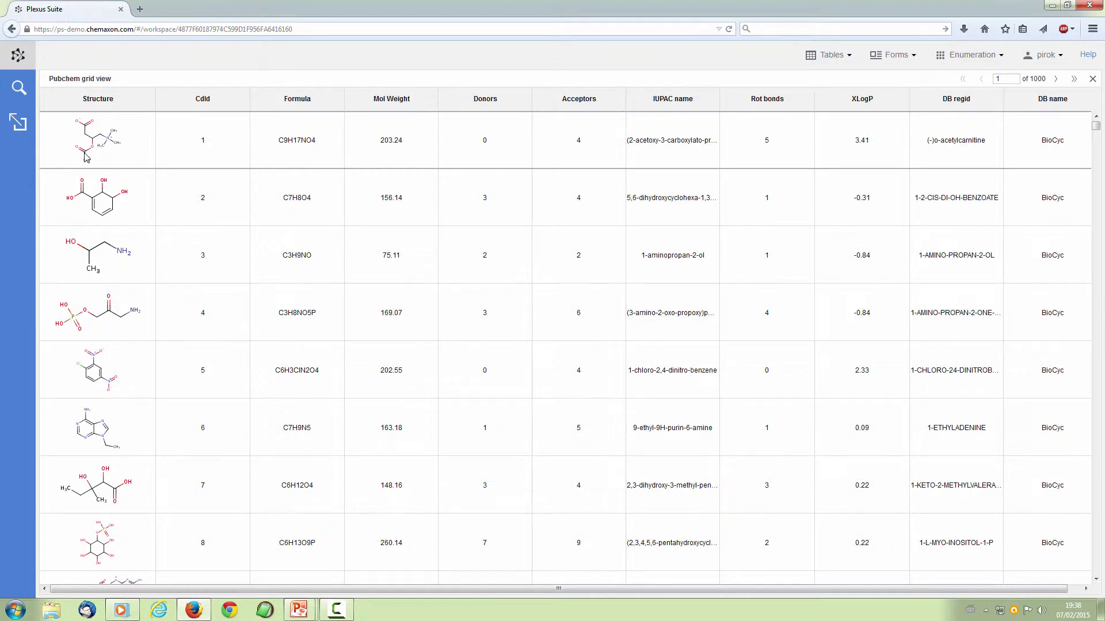
Search the Pubchem grid view for compounds with a Mol Weight below 450.
{"action": "left_click", "coordinate": [19, 87]}
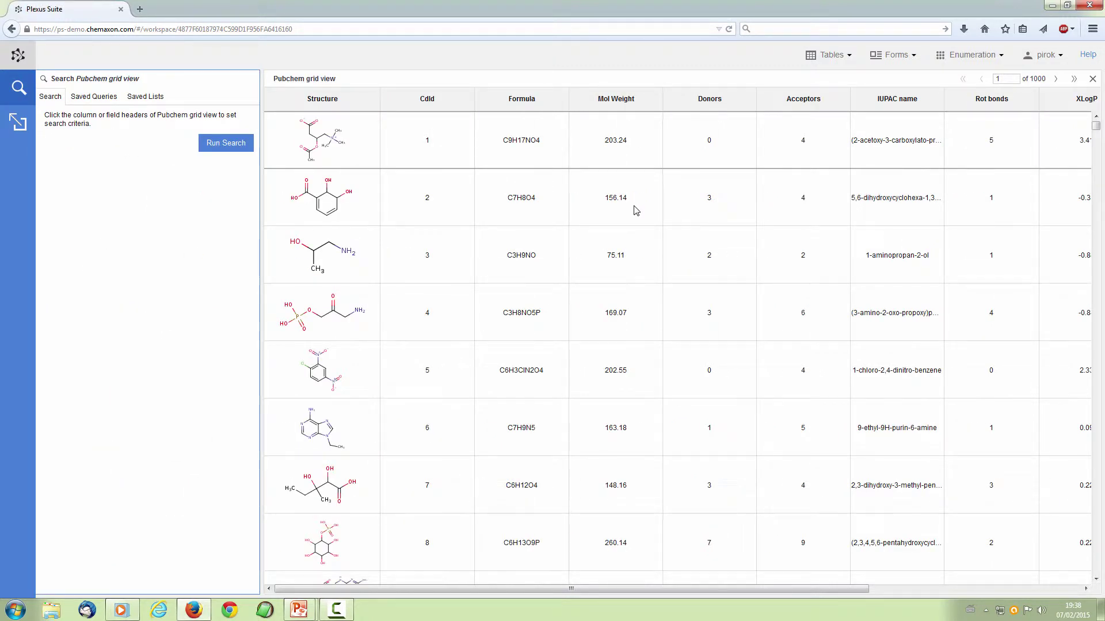
{"action": "left_click", "coordinate": [616, 99]}
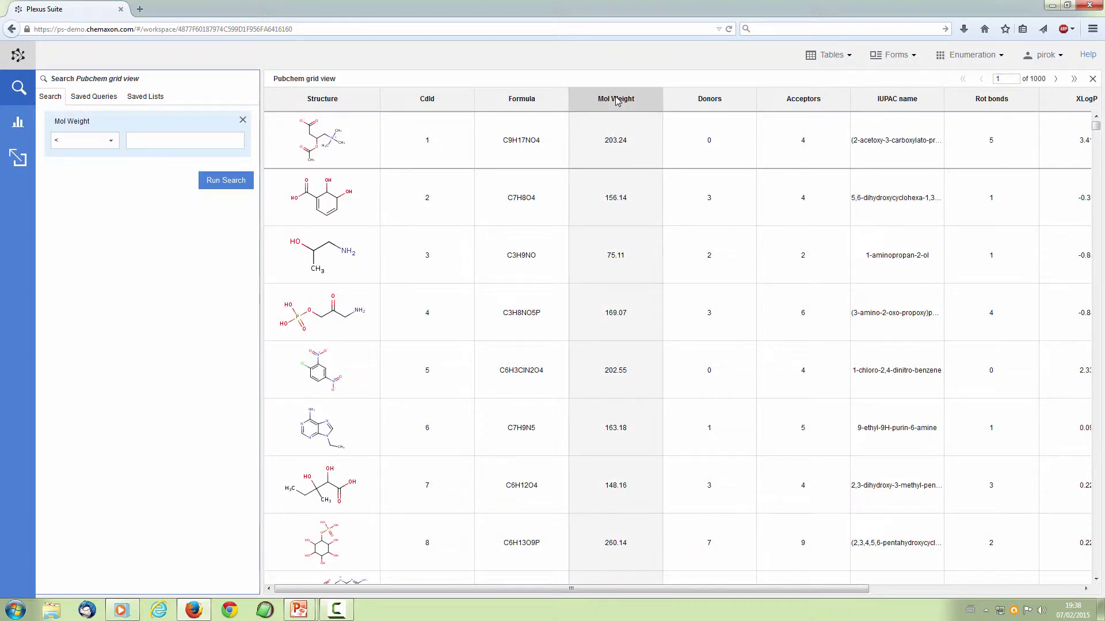
{"action": "left_click", "coordinate": [204, 145]}
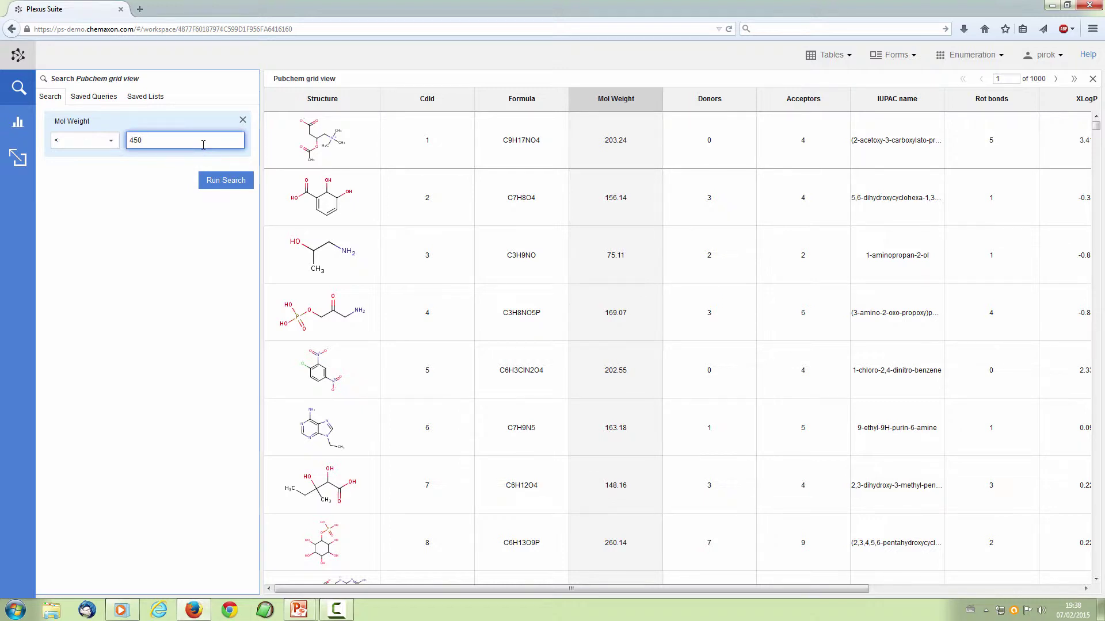
{"action": "left_click", "coordinate": [216, 180]}
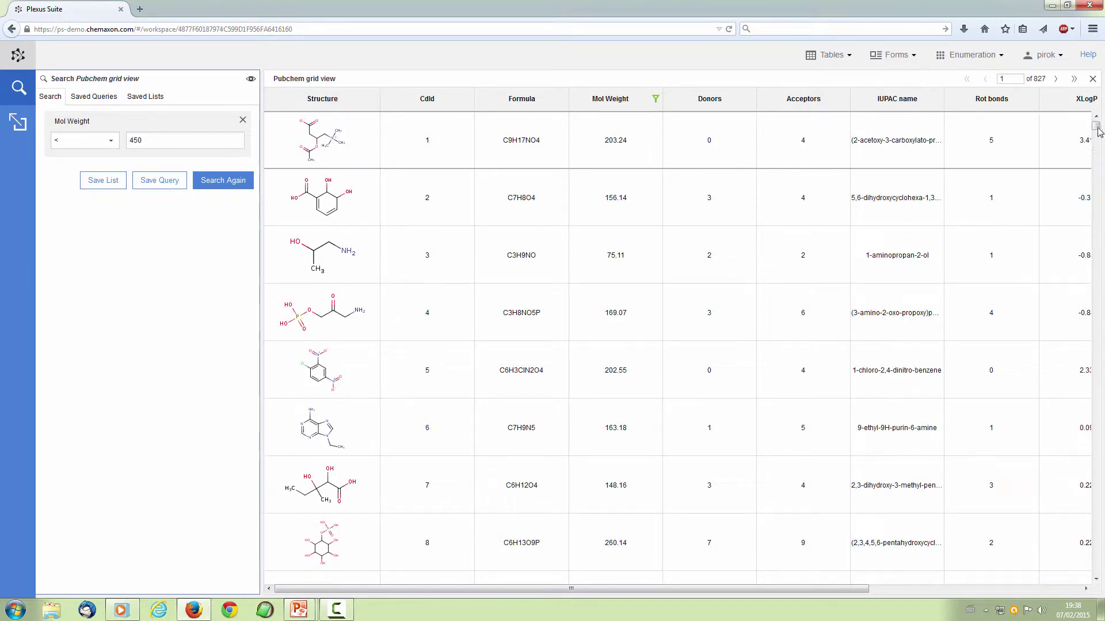
Add a search criterion of Acceptors below 8 and rerun the search.
{"action": "left_click_drag", "start_coordinate": [1099, 132], "coordinate": [1096, 185]}
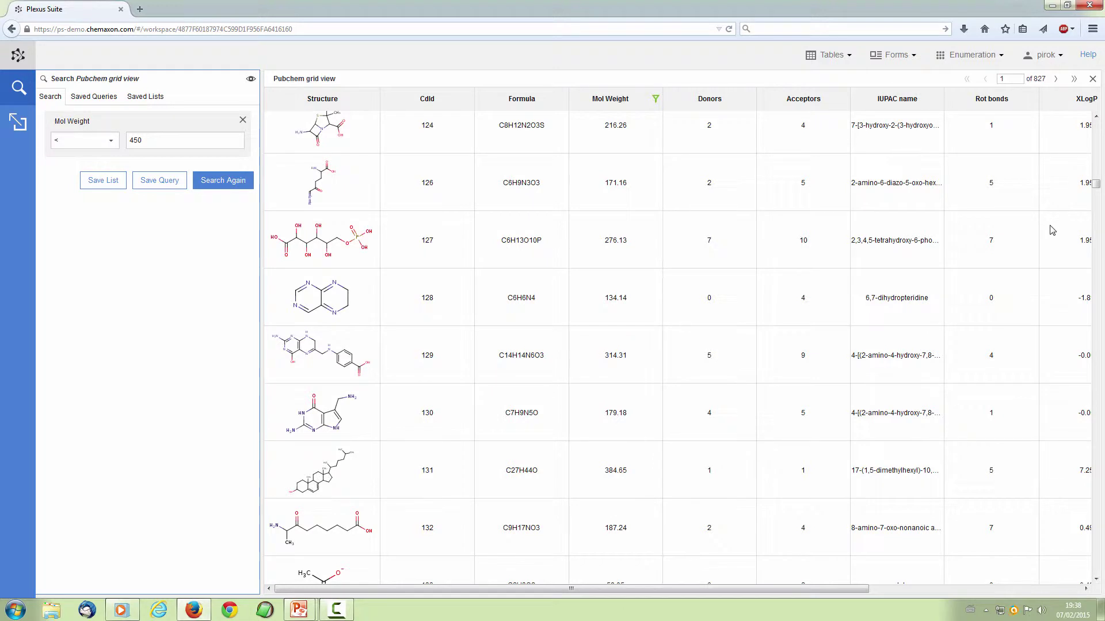
{"action": "left_click", "coordinate": [800, 101]}
{"action": "left_click", "coordinate": [205, 197]}
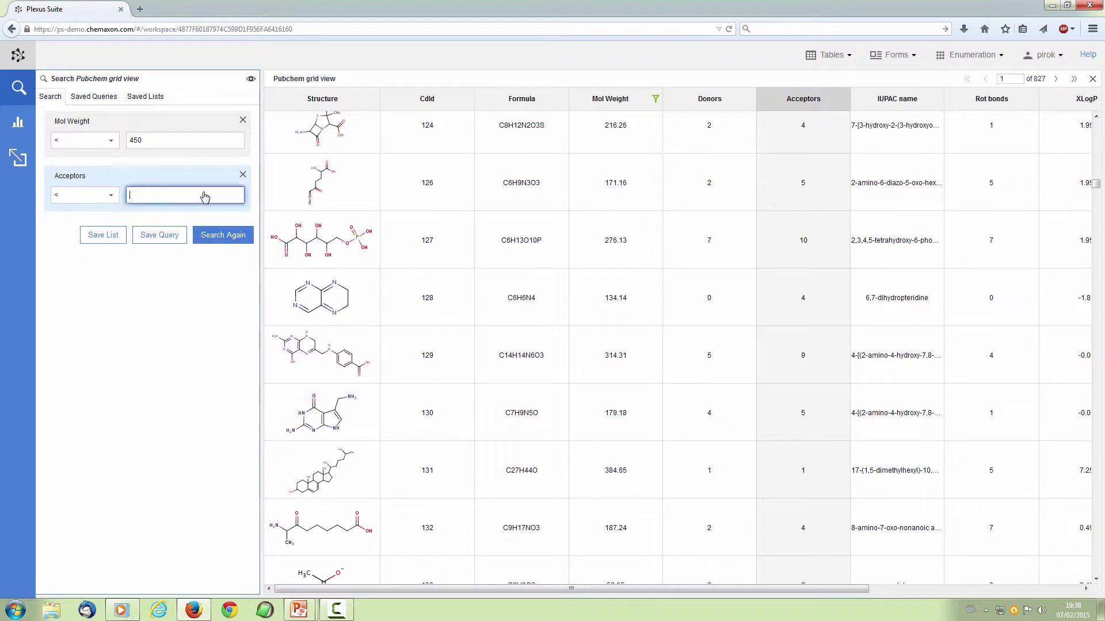
{"action": "type", "text": "8"}
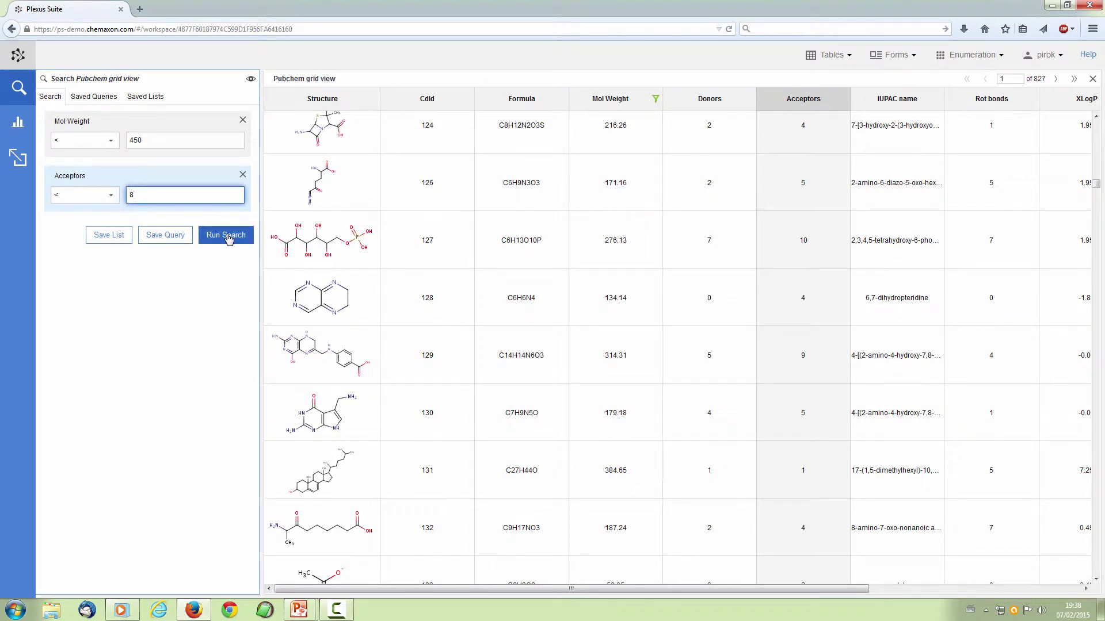
{"action": "left_click", "coordinate": [226, 235]}
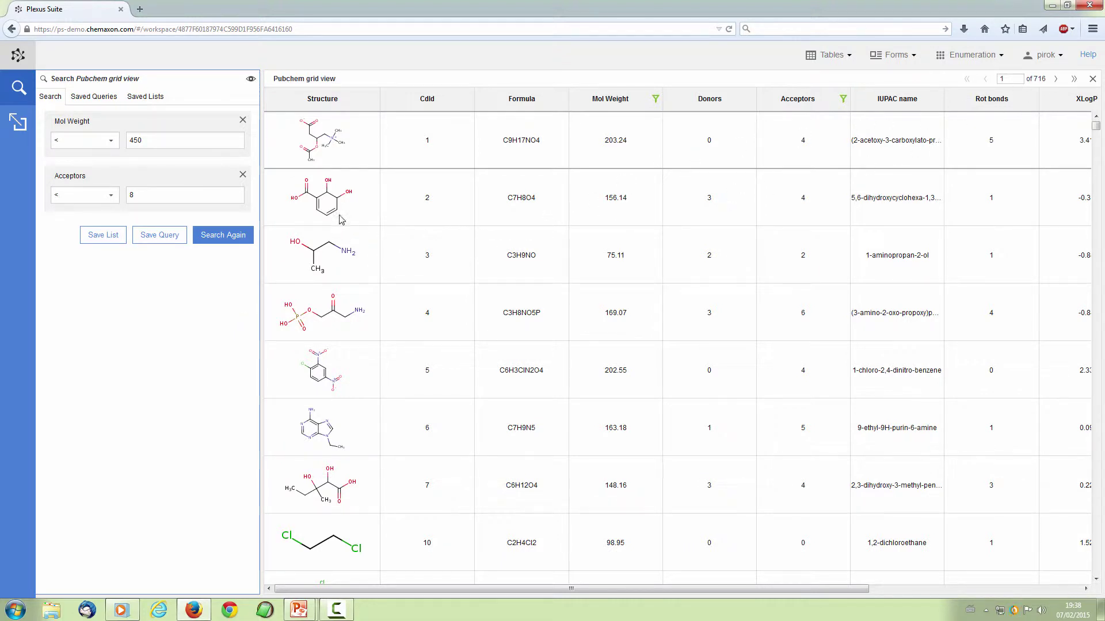
Copy the structure of compound 3 (1-aminopropan-2-ol) and paste it into the editor for a Structure search criterion.
{"action": "left_click", "coordinate": [342, 247]}
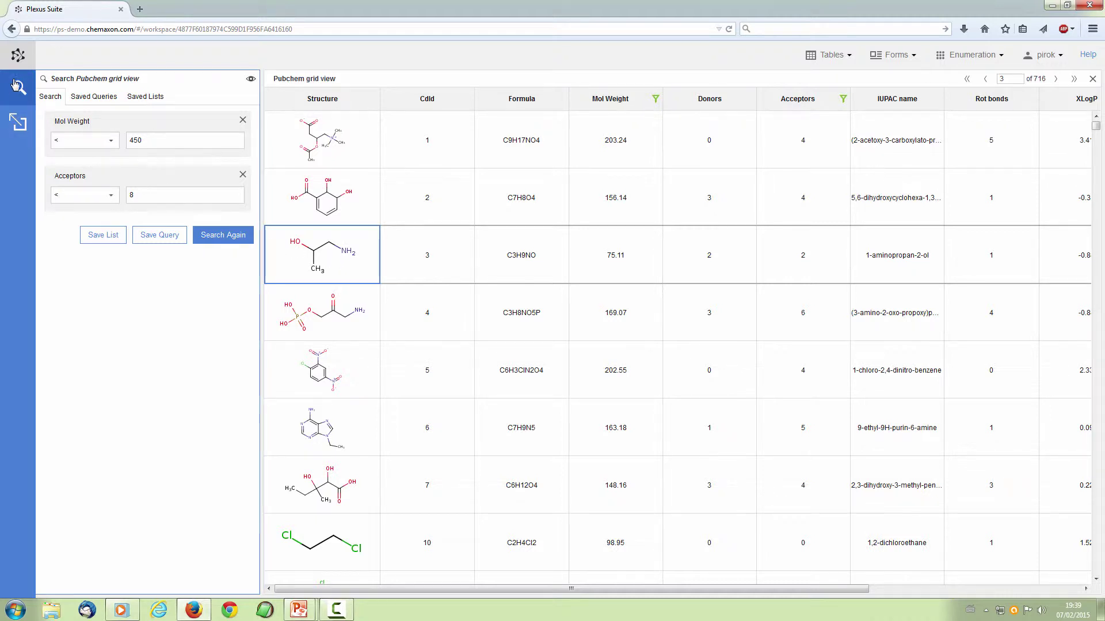
{"action": "left_click", "coordinate": [316, 100]}
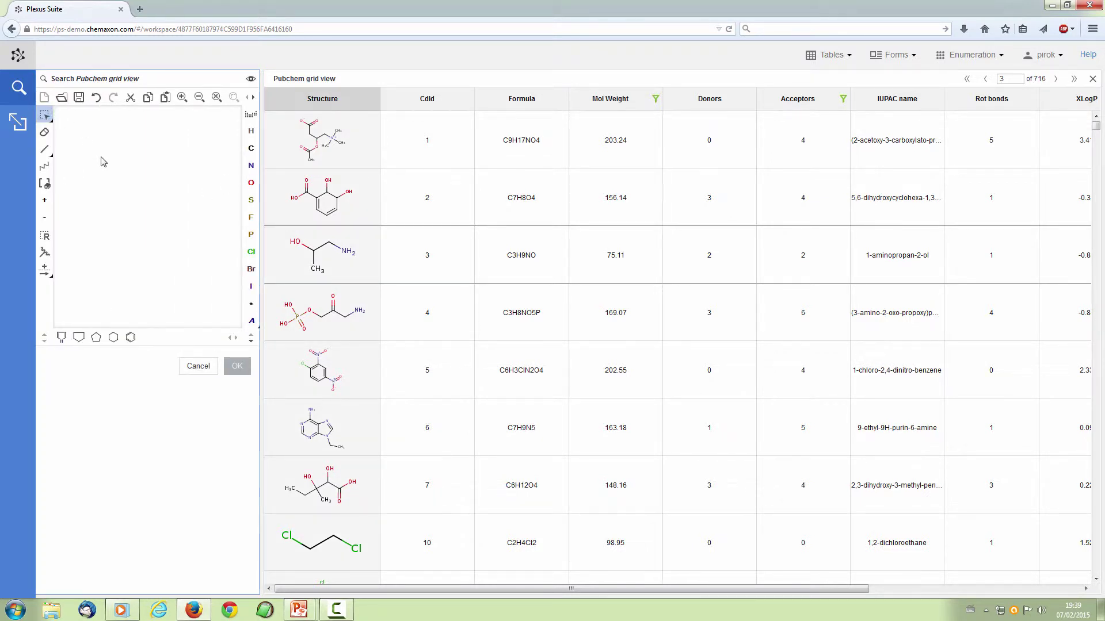
{"action": "key", "text": "ctrl+v"}
{"action": "left_click", "coordinate": [105, 136]}
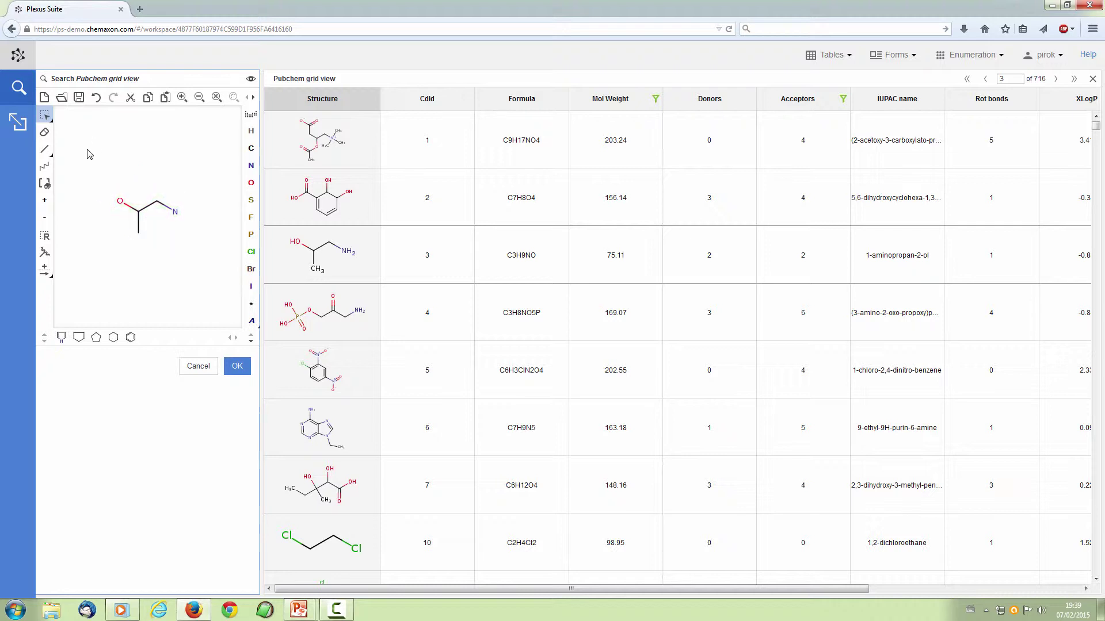
Add a double-bonded oxygen to the carbon next to the nitrogen in the query structure.
{"action": "left_click", "coordinate": [45, 150]}
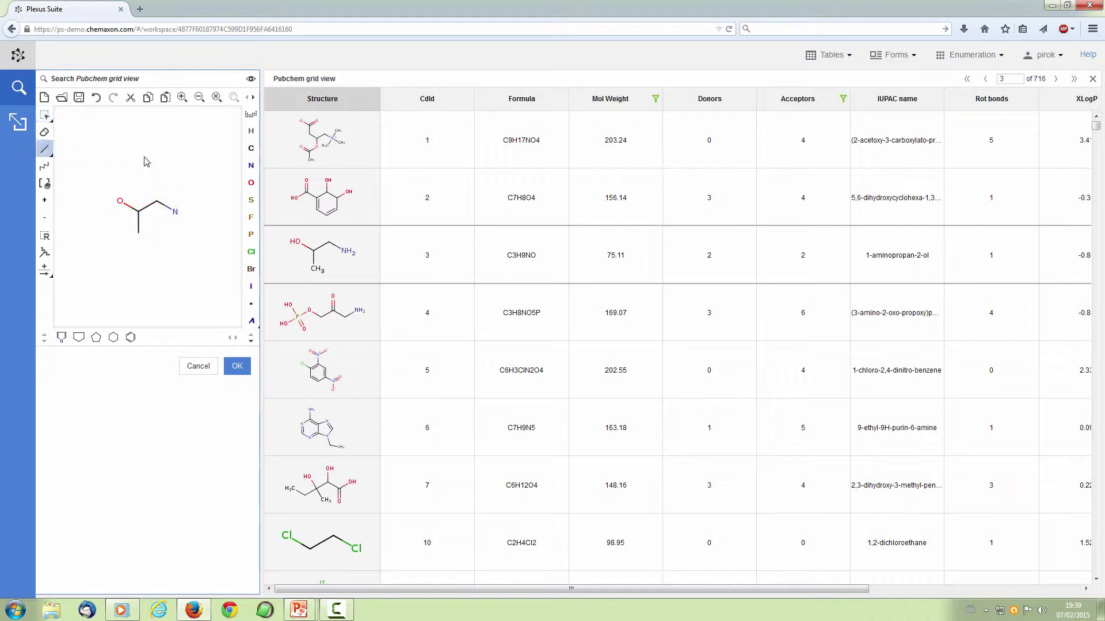
{"action": "left_click", "coordinate": [156, 199]}
{"action": "left_click", "coordinate": [158, 196]}
{"action": "key", "text": "o"}
Replace the hydroxyl oxygen with the Q query atom and accept the drawing as a Substructure search criterion.
{"action": "left_click", "coordinate": [254, 323]}
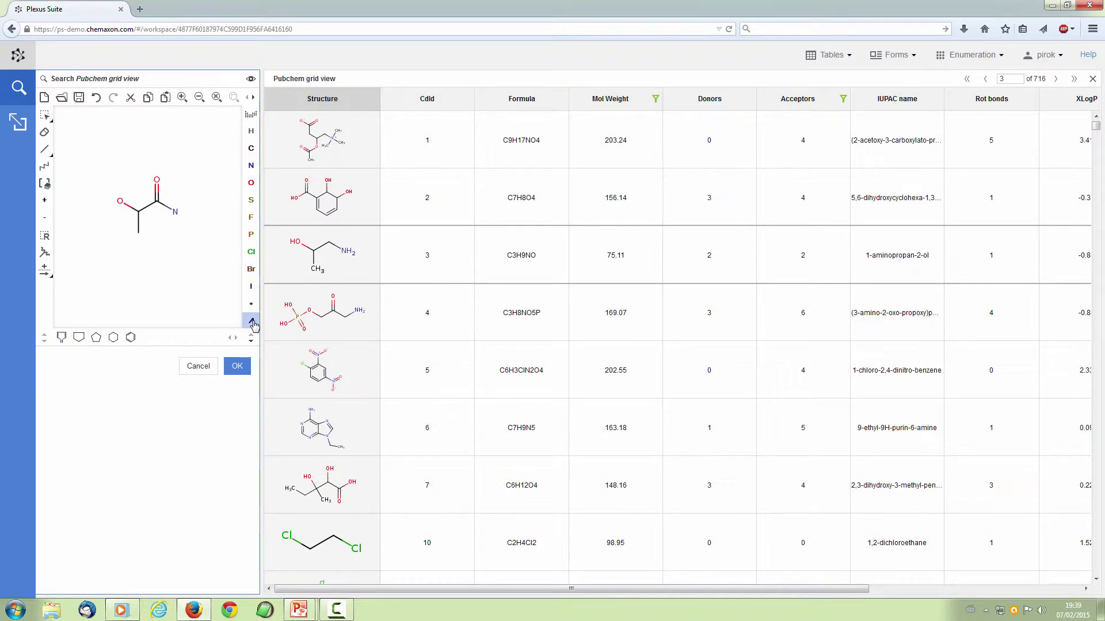
{"action": "left_click", "coordinate": [253, 324]}
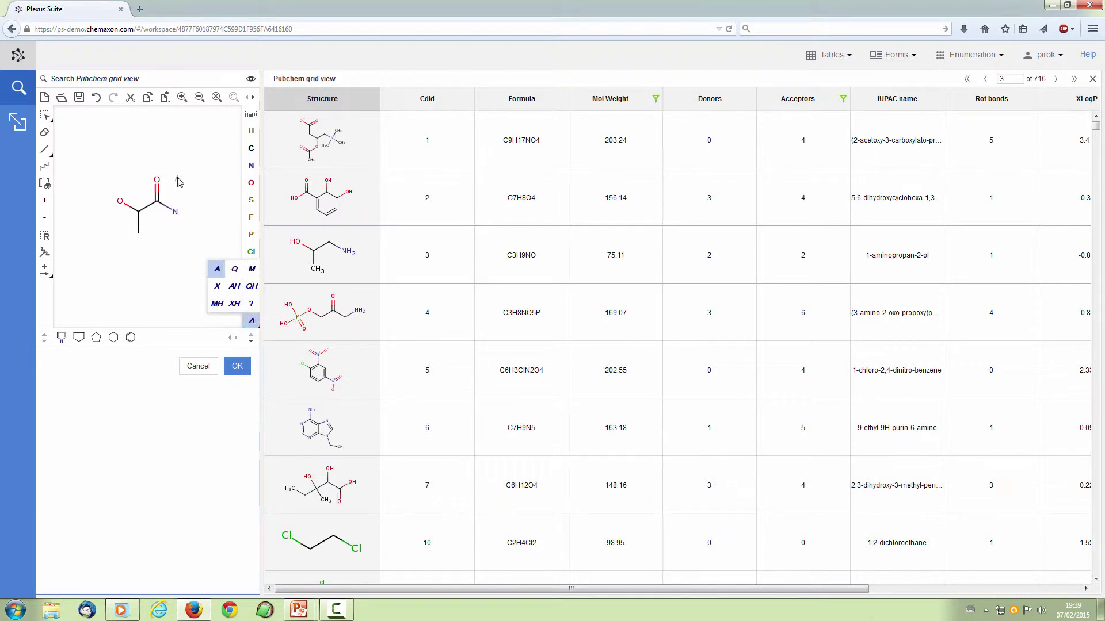
{"action": "left_click", "coordinate": [236, 270]}
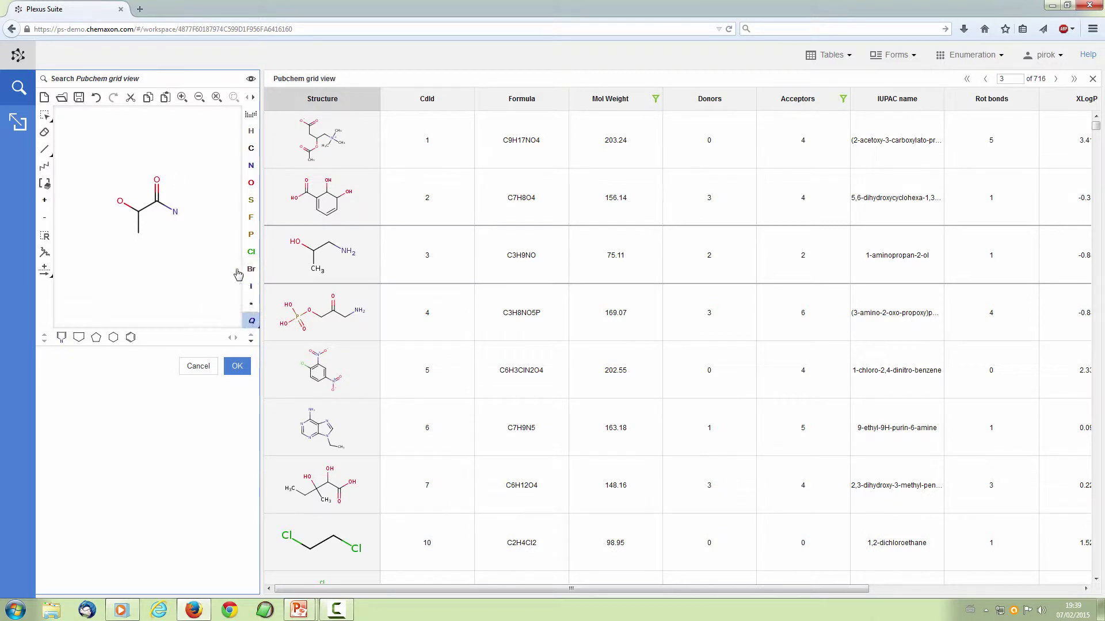
{"action": "left_click", "coordinate": [119, 200]}
{"action": "left_click", "coordinate": [237, 366]}
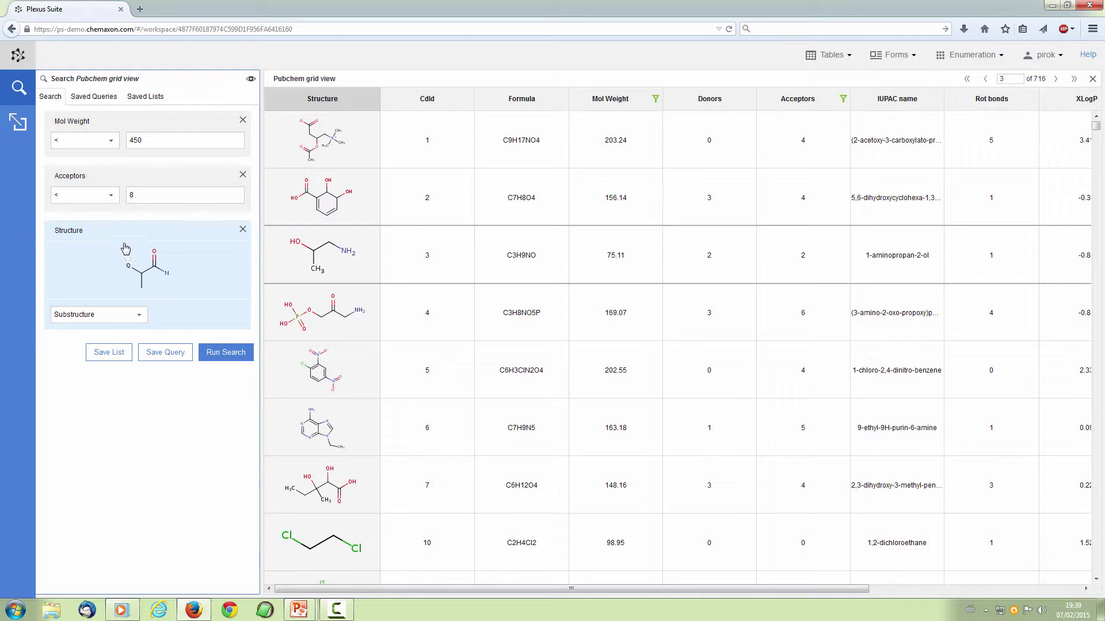
Run the search with the Mol Weight, Acceptors and Substructure criteria and open the export options for the results.
{"action": "left_click", "coordinate": [209, 353]}
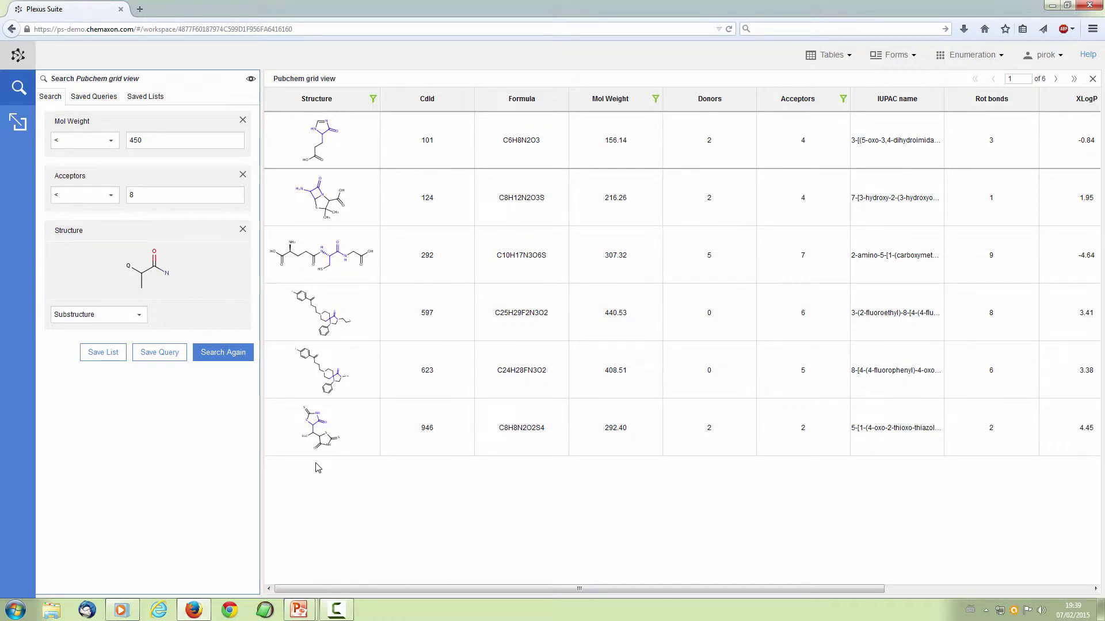
{"action": "left_click", "coordinate": [17, 128]}
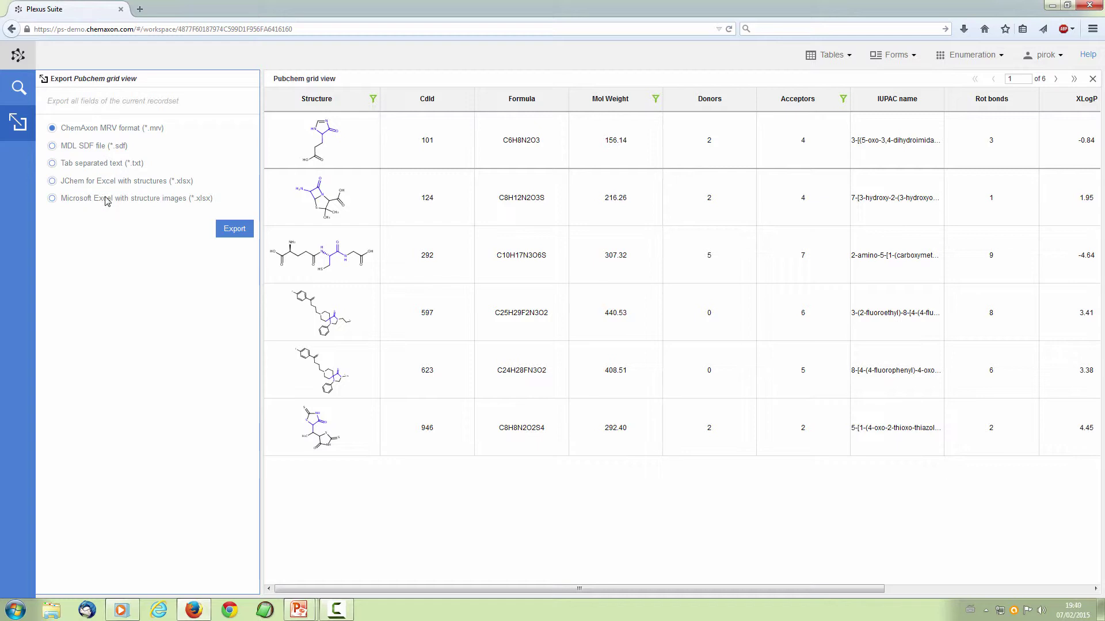
Compare the export formats offered for the Acceptors column, the Donors column and the range Structure through Donors, then clear the column selection.
{"action": "left_click", "coordinate": [792, 110]}
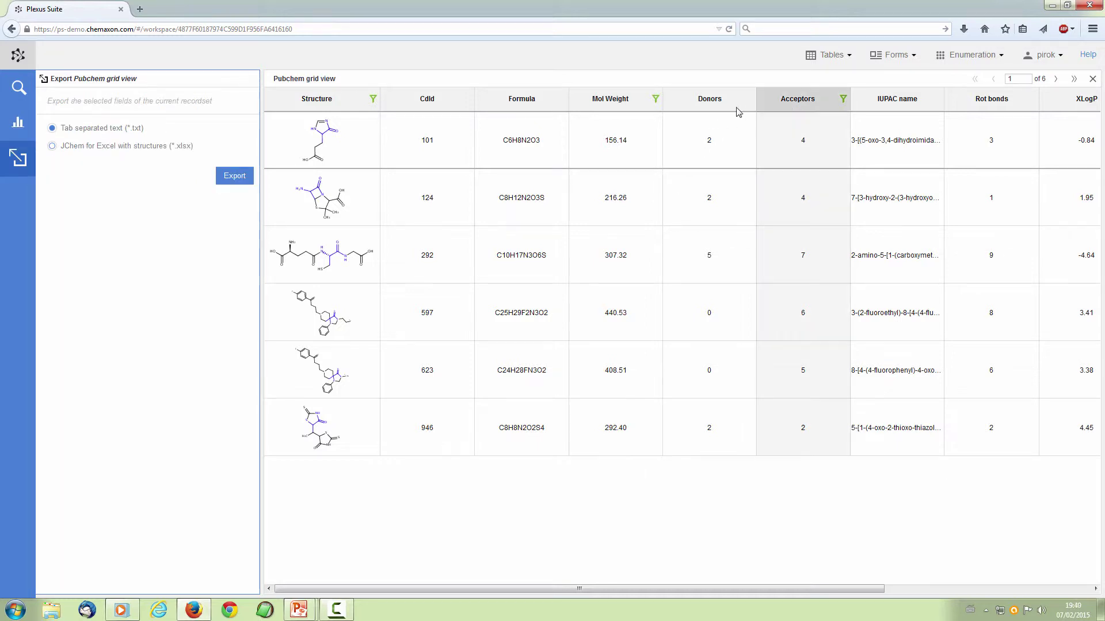
{"action": "left_click", "coordinate": [679, 201]}
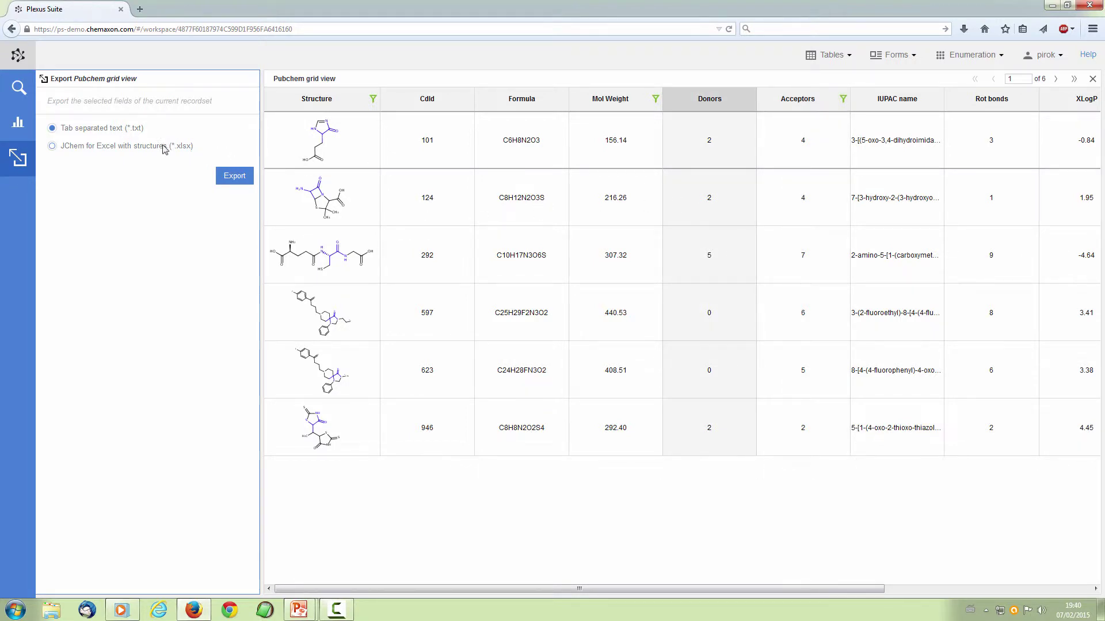
{"action": "left_click", "coordinate": [338, 111], "text": "shift"}
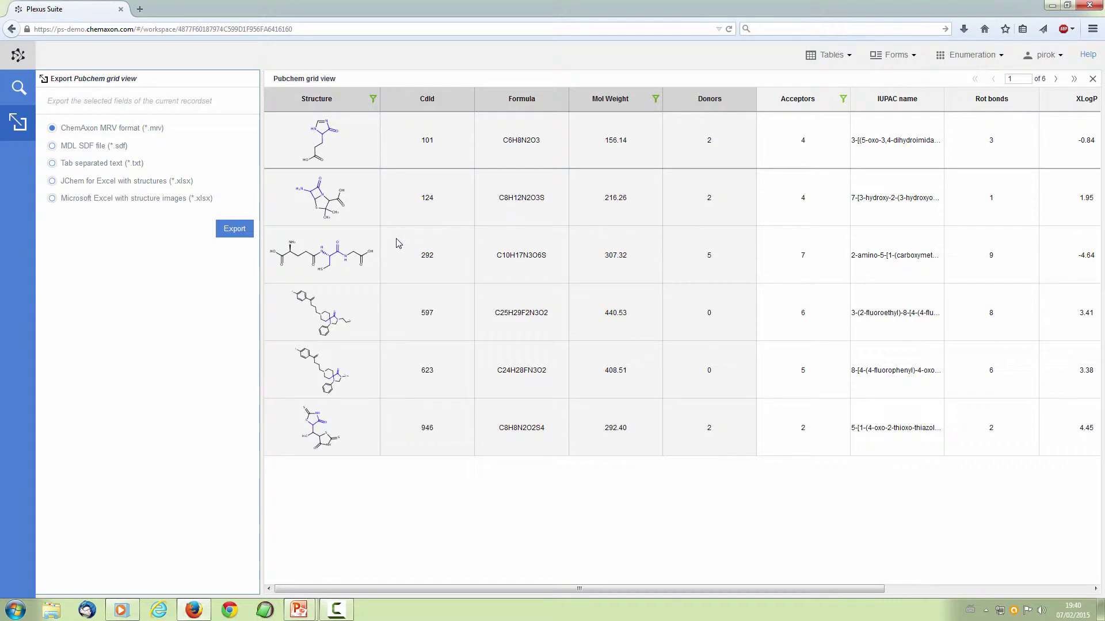
{"action": "left_click", "coordinate": [417, 486]}
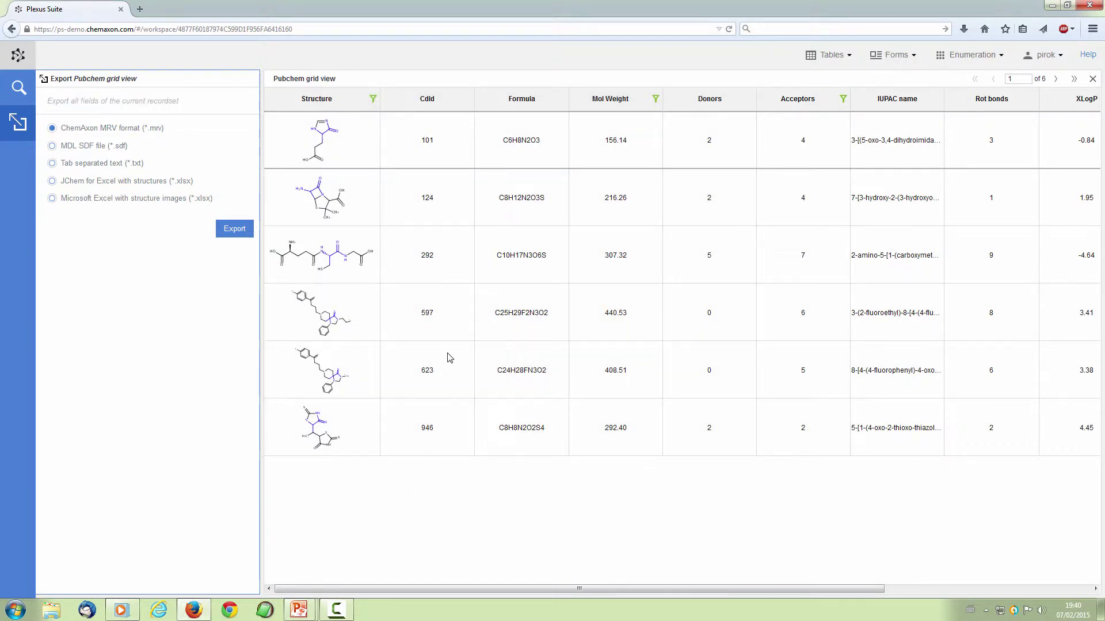
Export the results as Microsoft Excel with structure images and save them to the Desktop as Pubchem grid view.xlsx, replacing the existing file.
{"action": "left_click", "coordinate": [447, 296]}
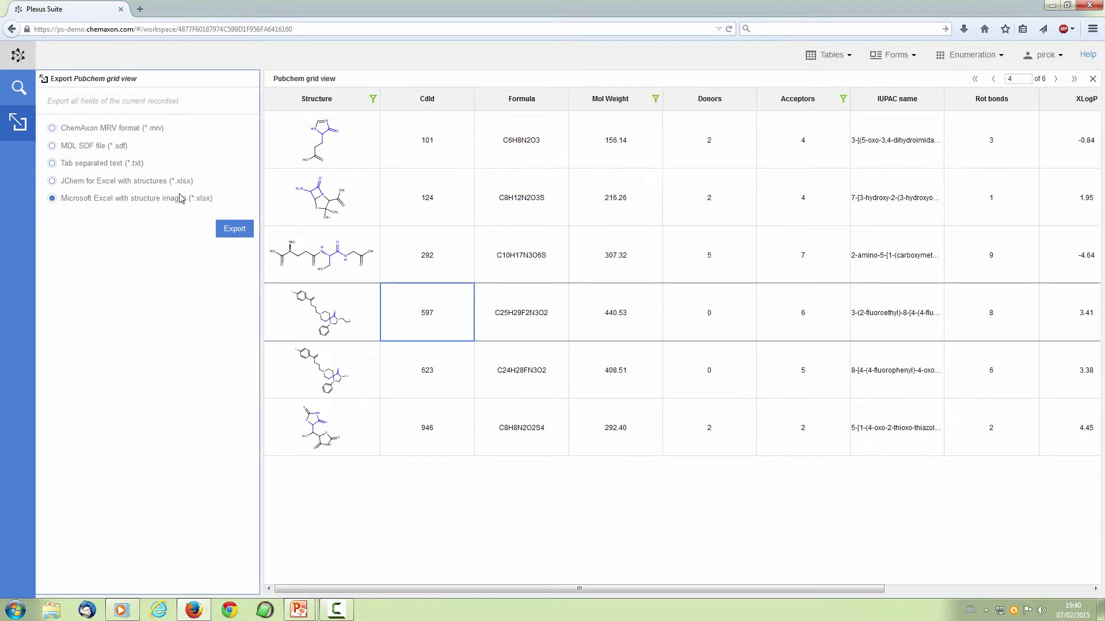
{"action": "left_click", "coordinate": [230, 236]}
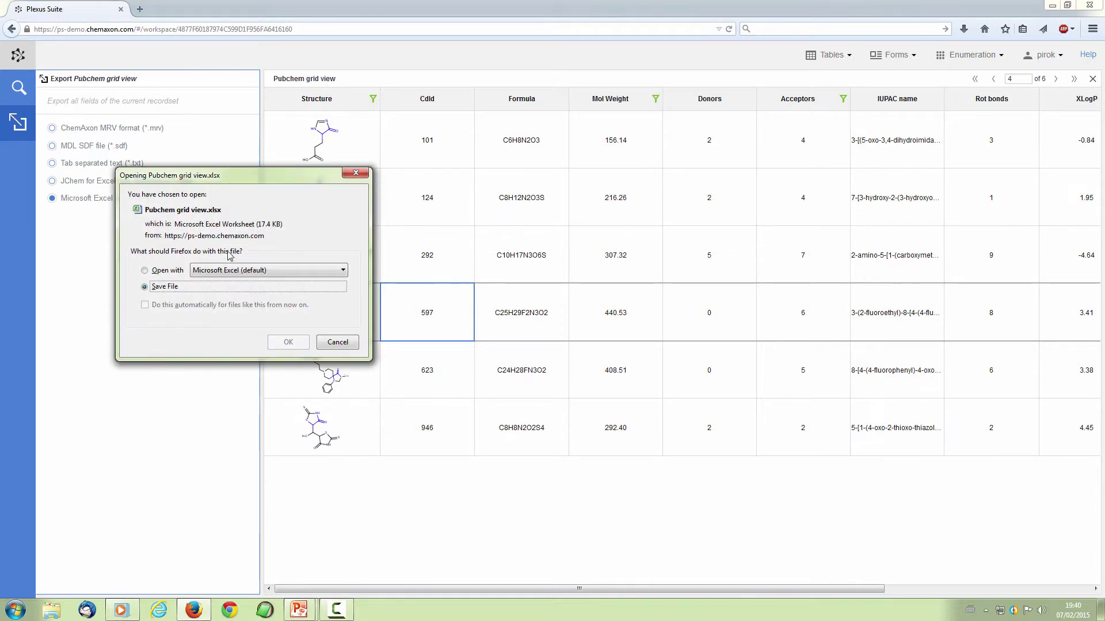
{"action": "left_click", "coordinate": [293, 344]}
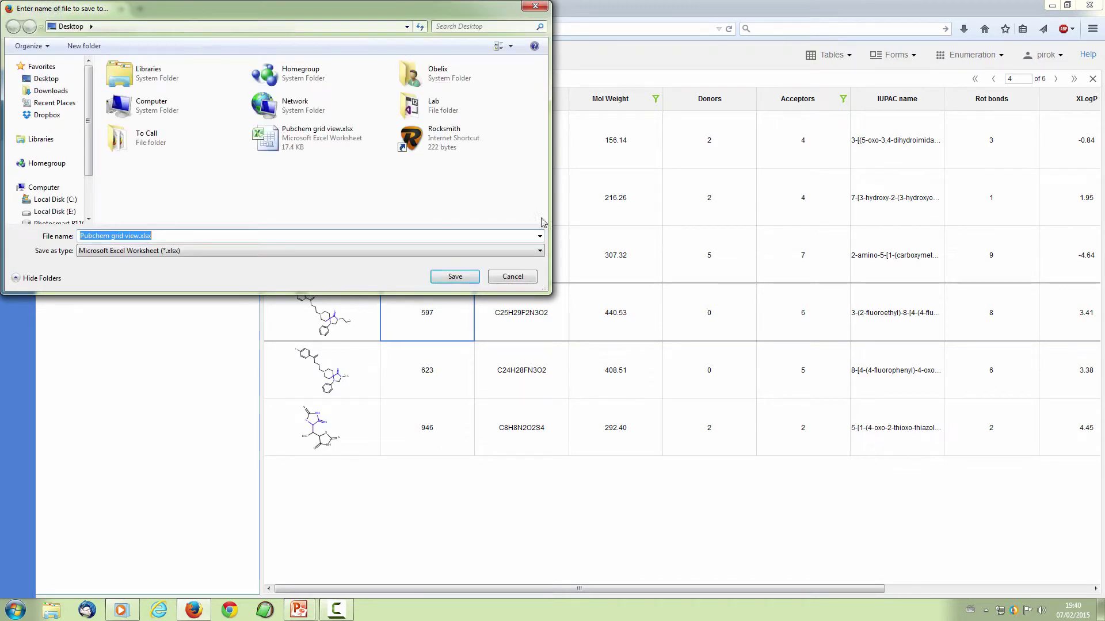
{"action": "left_click", "coordinate": [454, 277]}
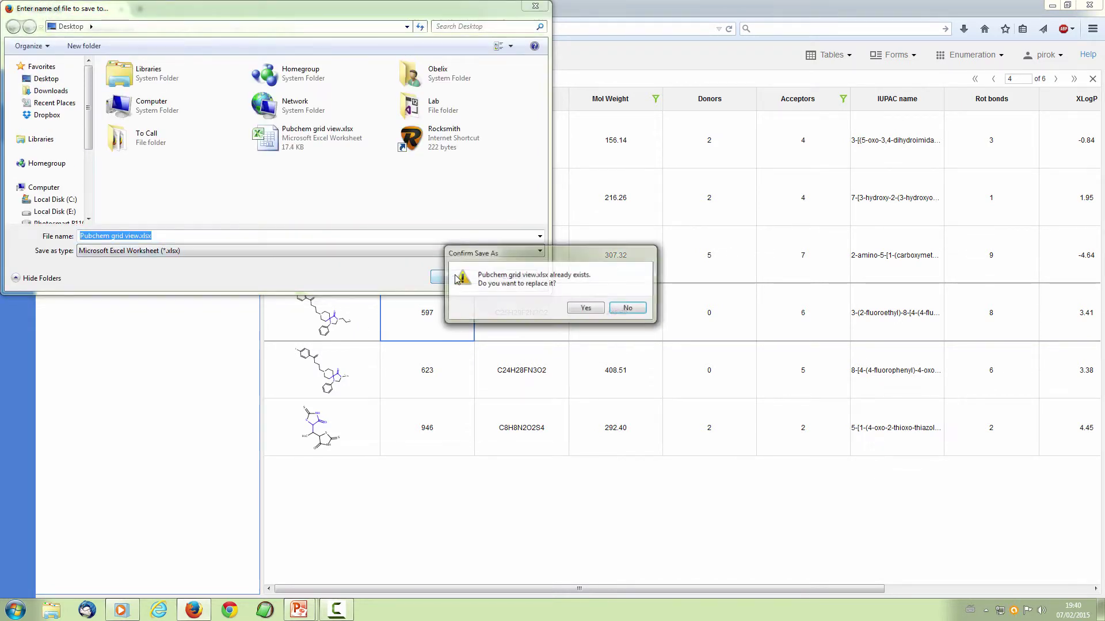
{"action": "left_click", "coordinate": [585, 309]}
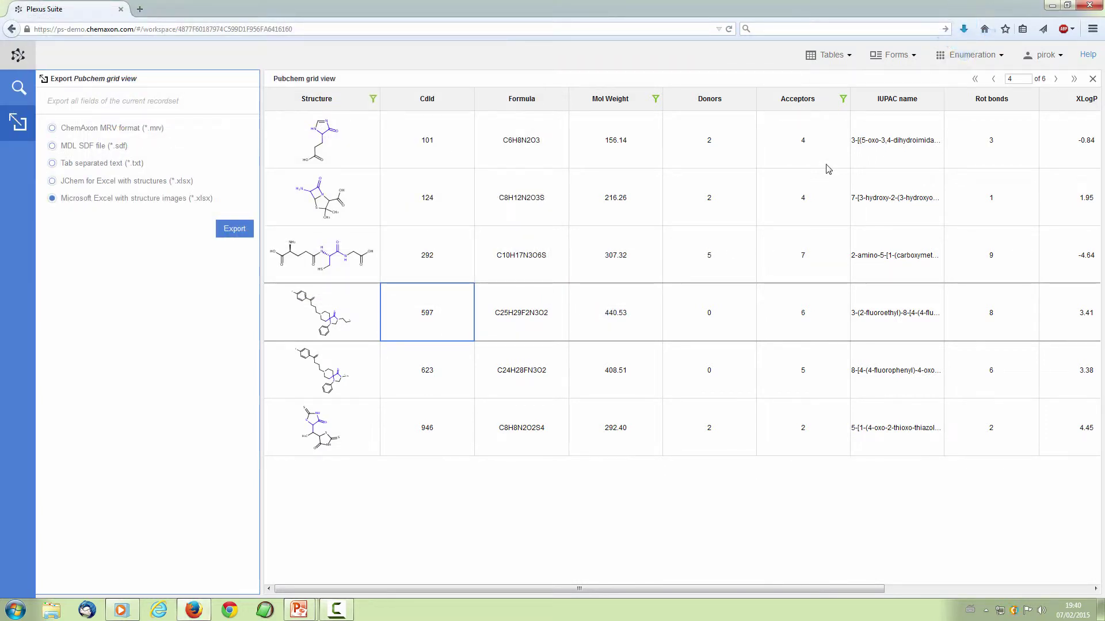
Open the downloaded Pubchem grid view.xlsx in Excel, widen columns B to K to inspect the exported data, and close the workbook.
{"action": "left_click", "coordinate": [965, 30]}
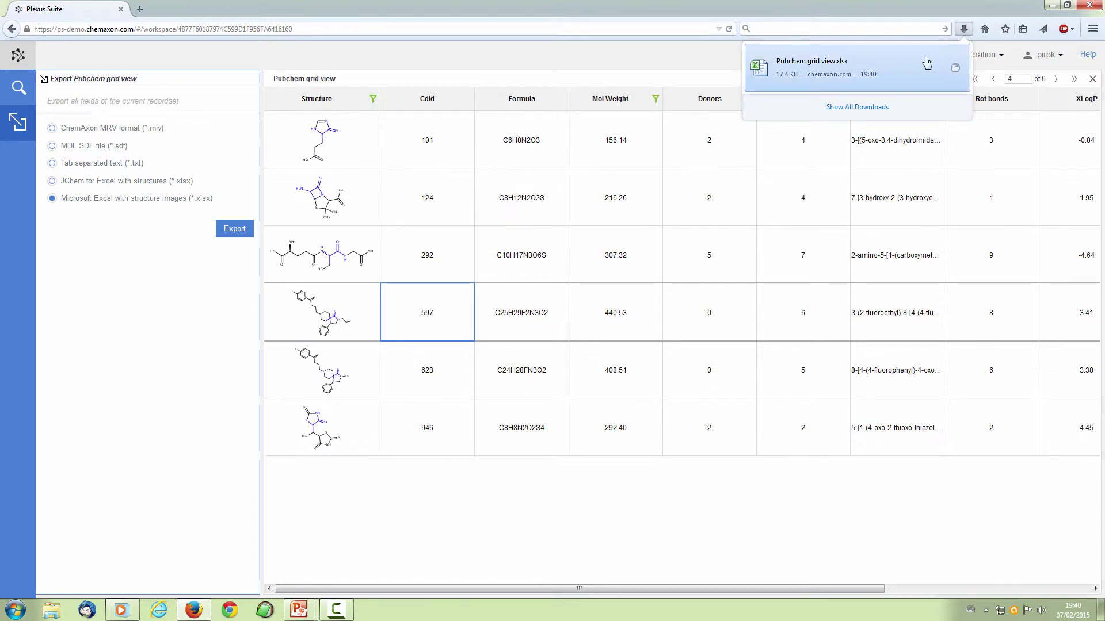
{"action": "left_click", "coordinate": [923, 67]}
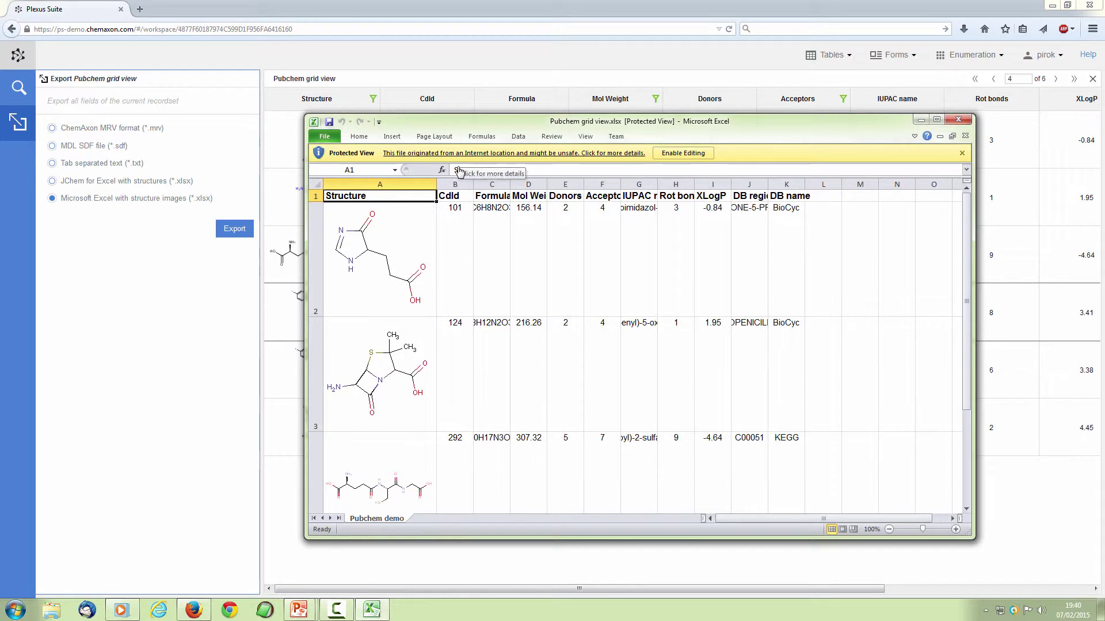
{"action": "left_click", "coordinate": [455, 184]}
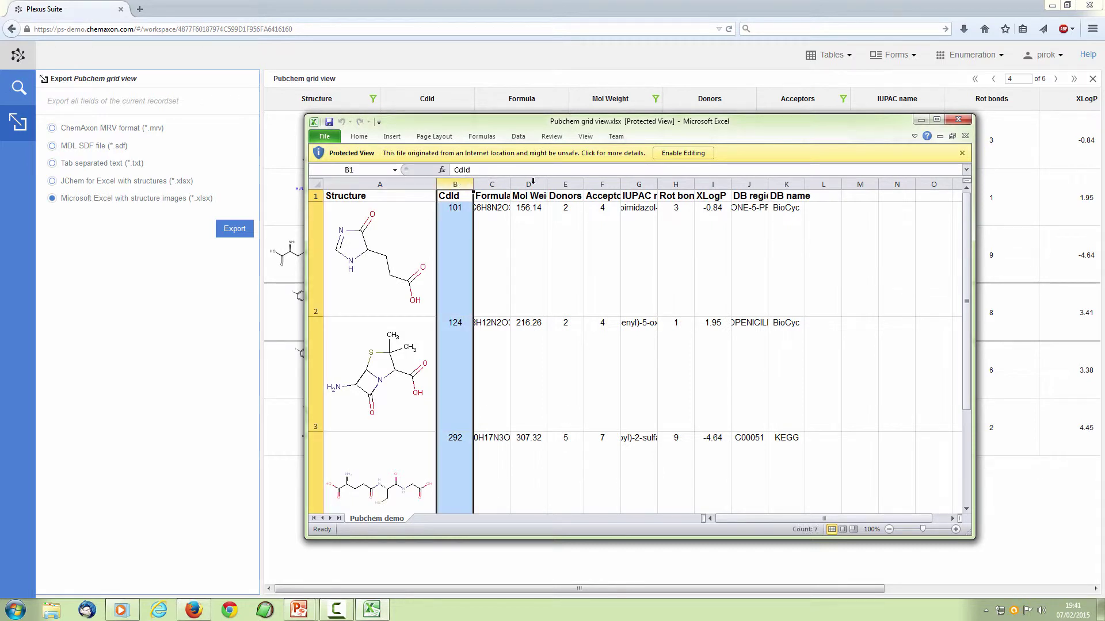
{"action": "left_click", "coordinate": [786, 184], "text": "shift"}
{"action": "left_click_drag", "start_coordinate": [473, 184], "coordinate": [541, 184]}
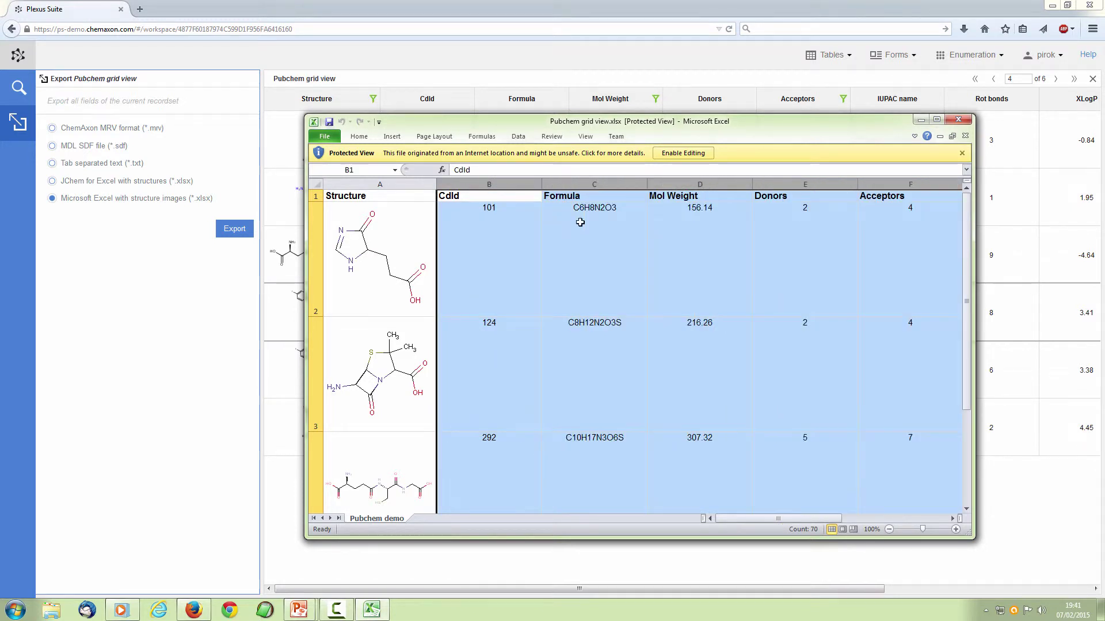
{"action": "left_click", "coordinate": [742, 266]}
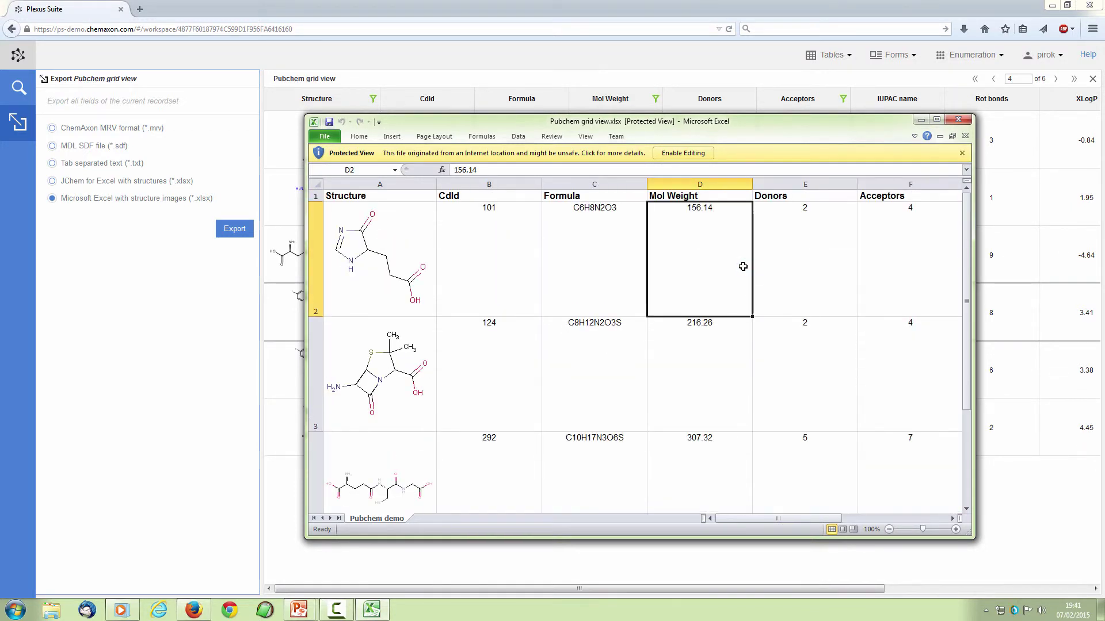
{"action": "left_click", "coordinate": [958, 119]}
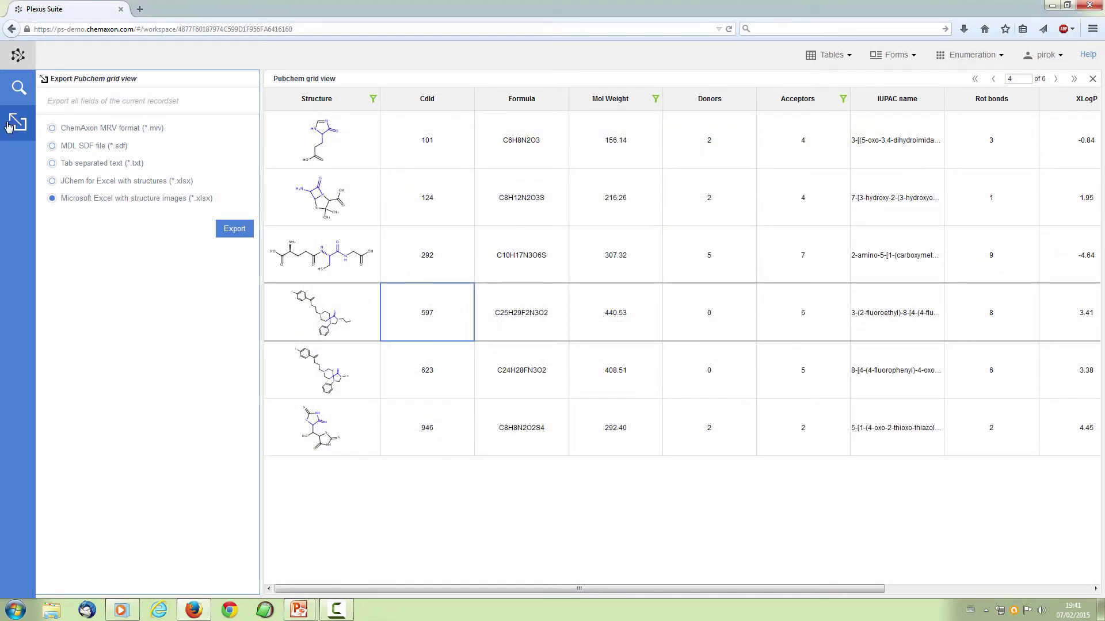
Save the current search criteria as a query and rename it "My Favourite Query".
{"action": "left_click", "coordinate": [19, 88]}
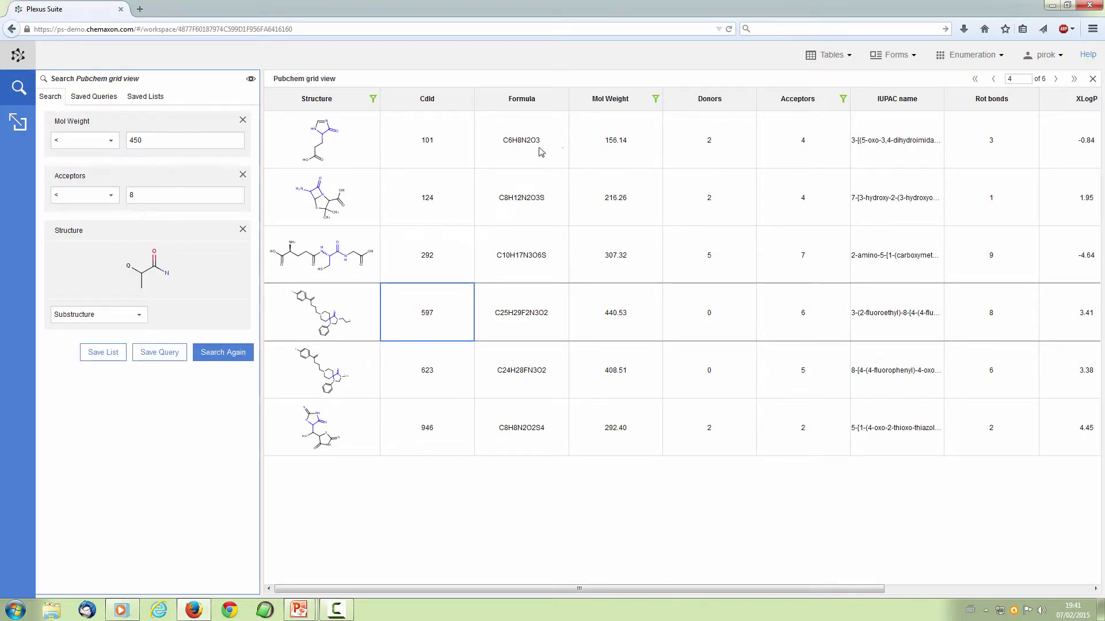
{"action": "left_click", "coordinate": [159, 352]}
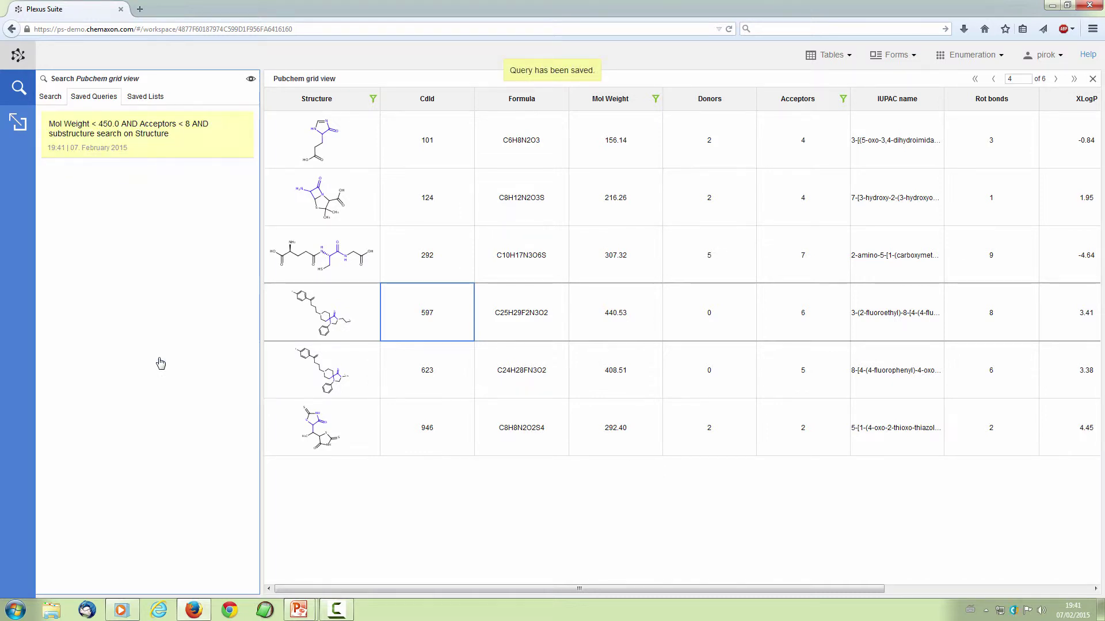
{"action": "left_click", "coordinate": [131, 130]}
{"action": "left_click", "coordinate": [132, 129]}
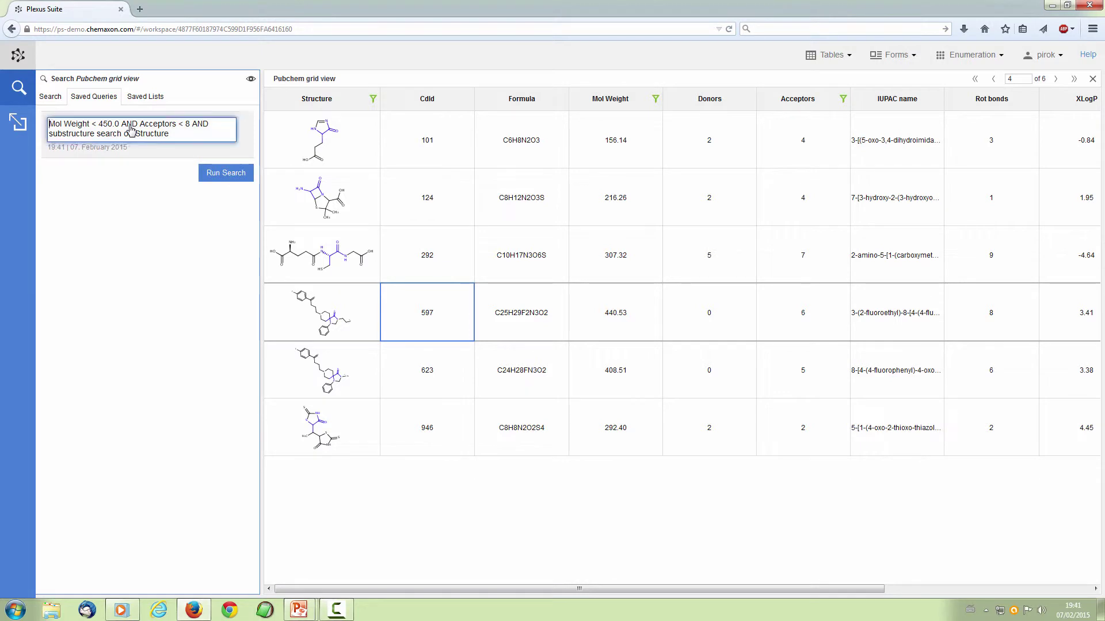
{"action": "left_click_drag", "start_coordinate": [168, 133], "coordinate": [2, 119]}
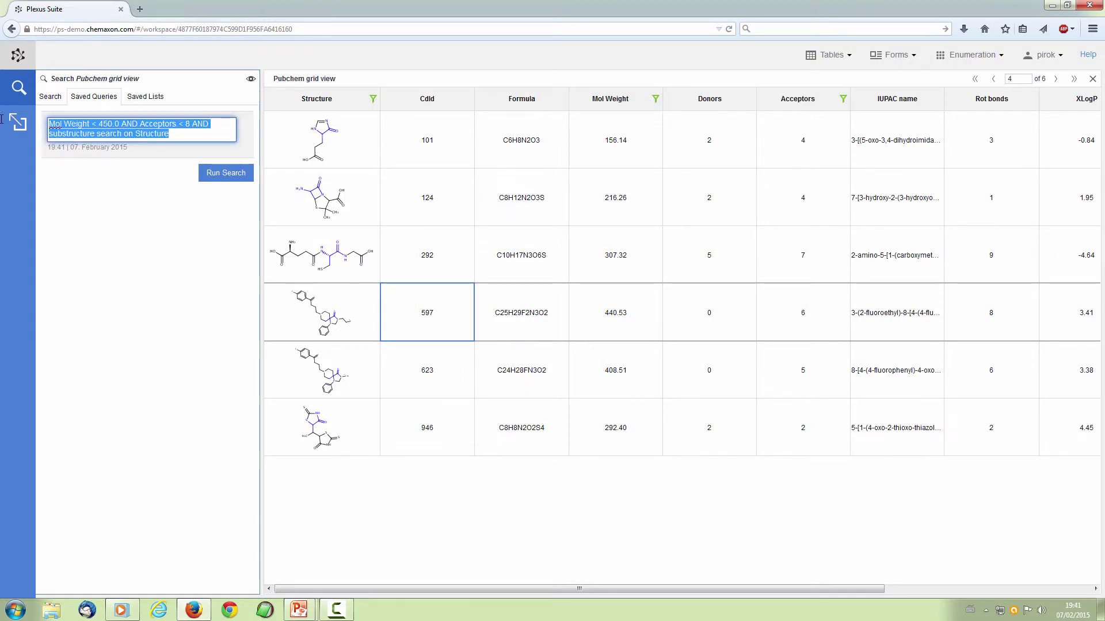
{"action": "type", "text": "My Fav"}
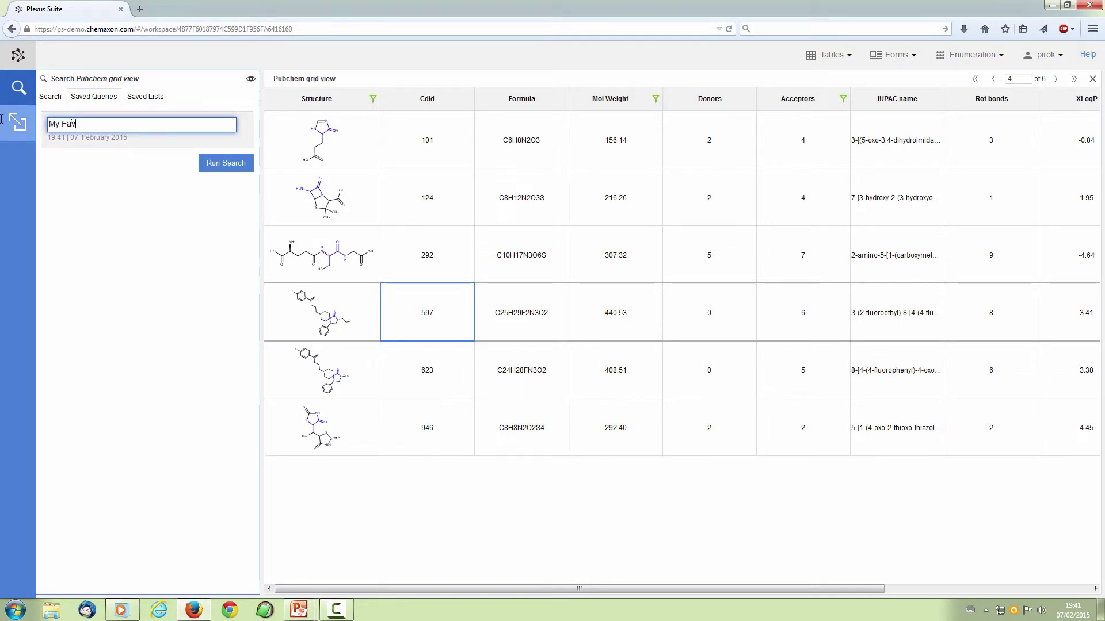
{"action": "type", "text": "ourite Query"}
{"action": "key", "text": "Return"}
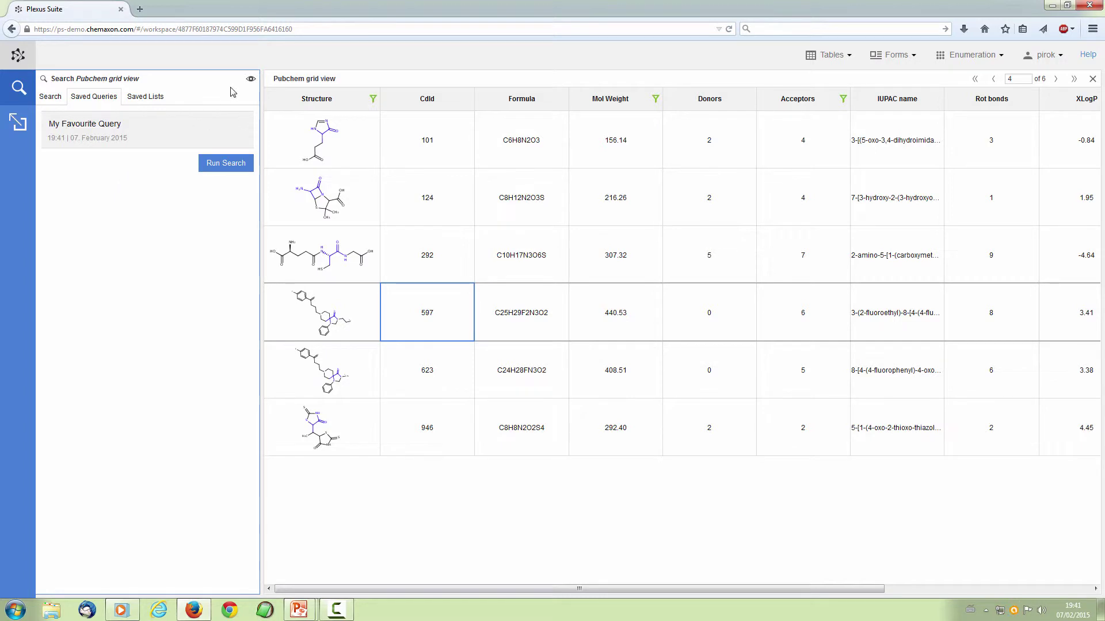
Switch the search filter off to show all Pubchem records, switch it back on and rerun the search.
{"action": "left_click", "coordinate": [60, 98]}
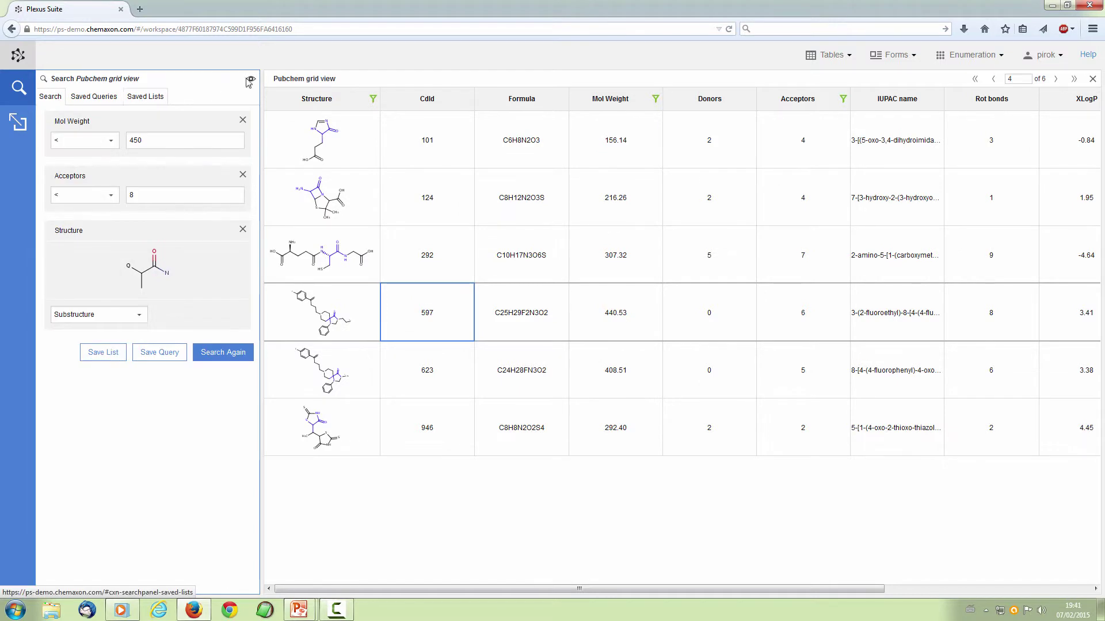
{"action": "left_click", "coordinate": [253, 79]}
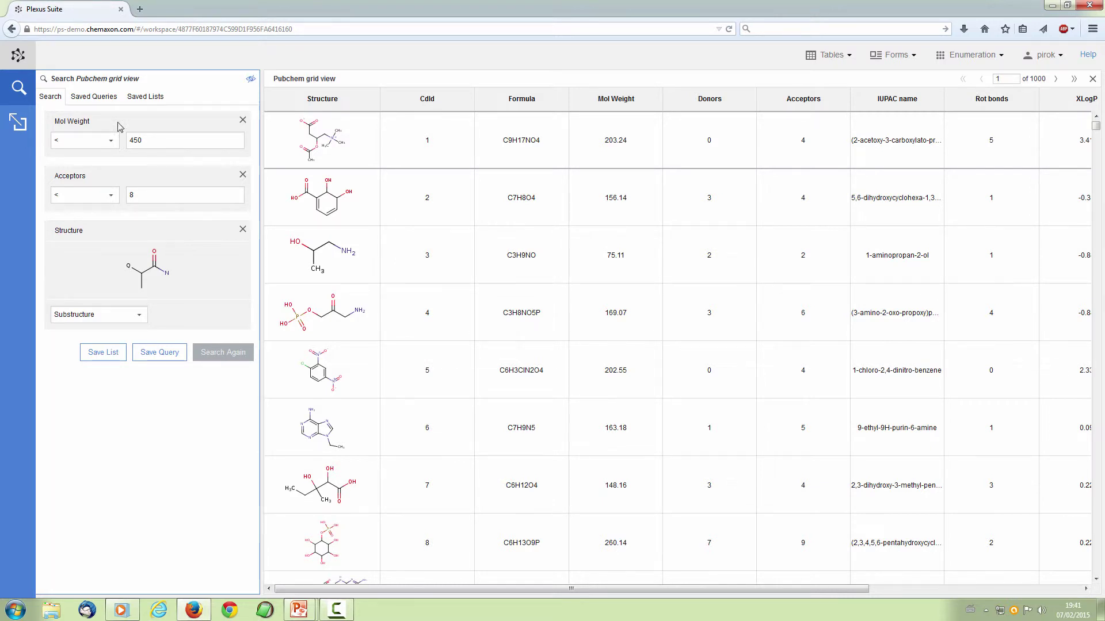
{"action": "left_click", "coordinate": [251, 81]}
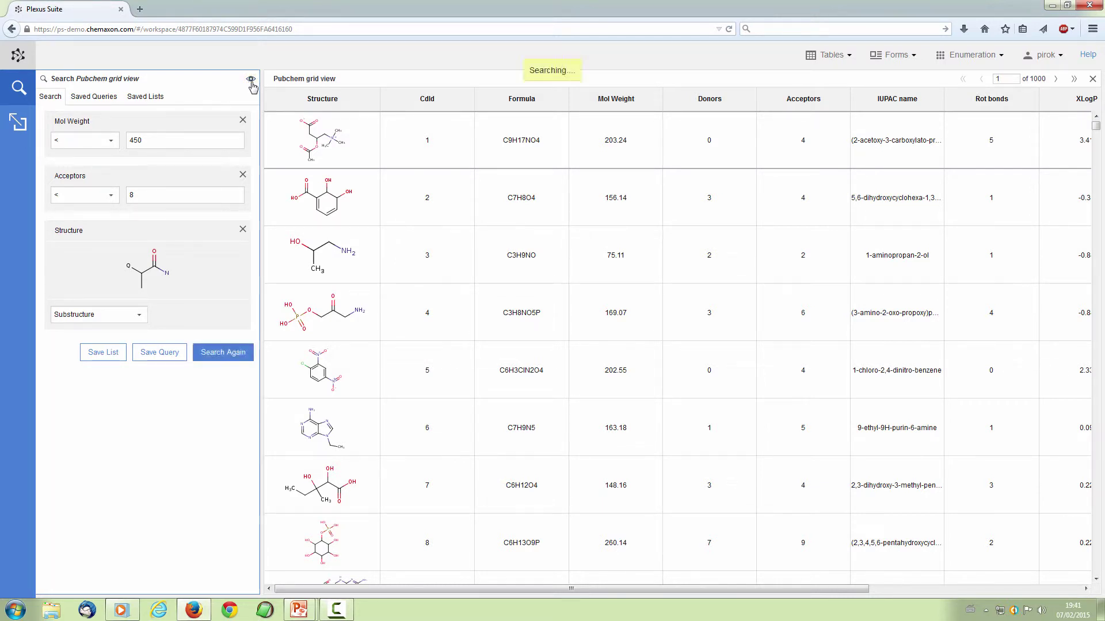
{"action": "left_click", "coordinate": [216, 355]}
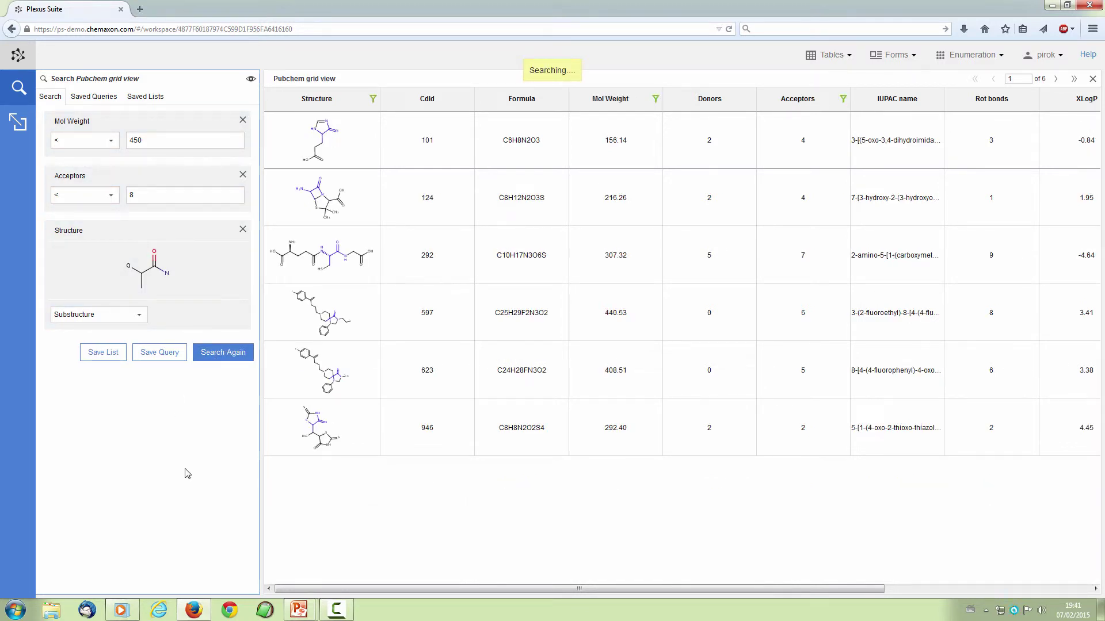
Delete the saved query "My Favourite Query".
{"action": "left_click", "coordinate": [119, 98]}
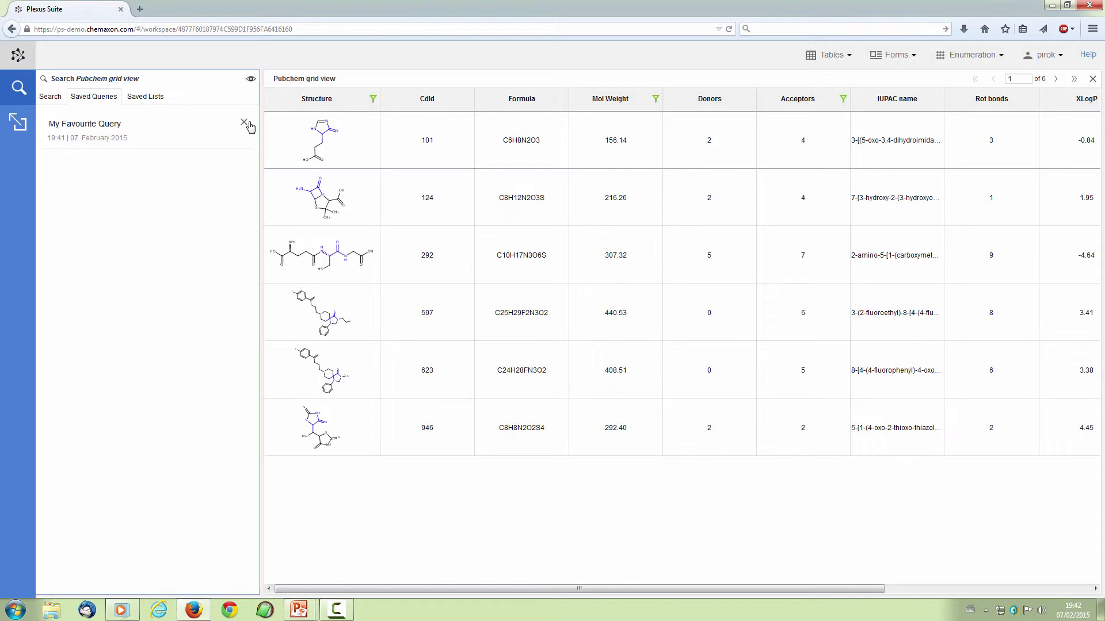
{"action": "left_click", "coordinate": [245, 124]}
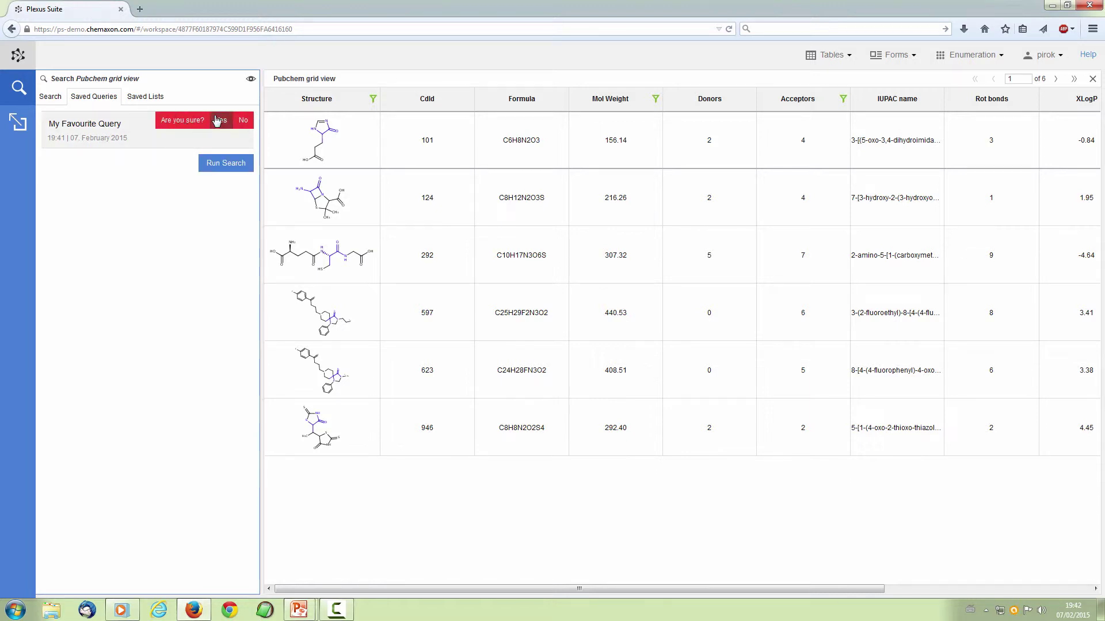
{"action": "left_click", "coordinate": [219, 120]}
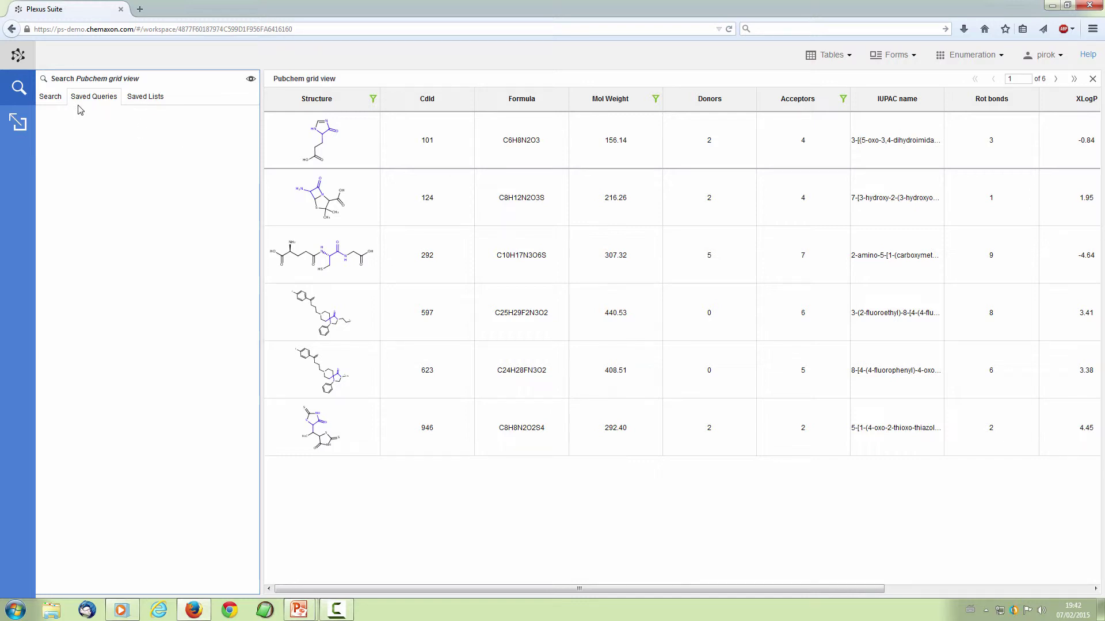
Return to the search criteria and sort the filtered grid by Mol Weight in ascending order.
{"action": "left_click", "coordinate": [57, 102]}
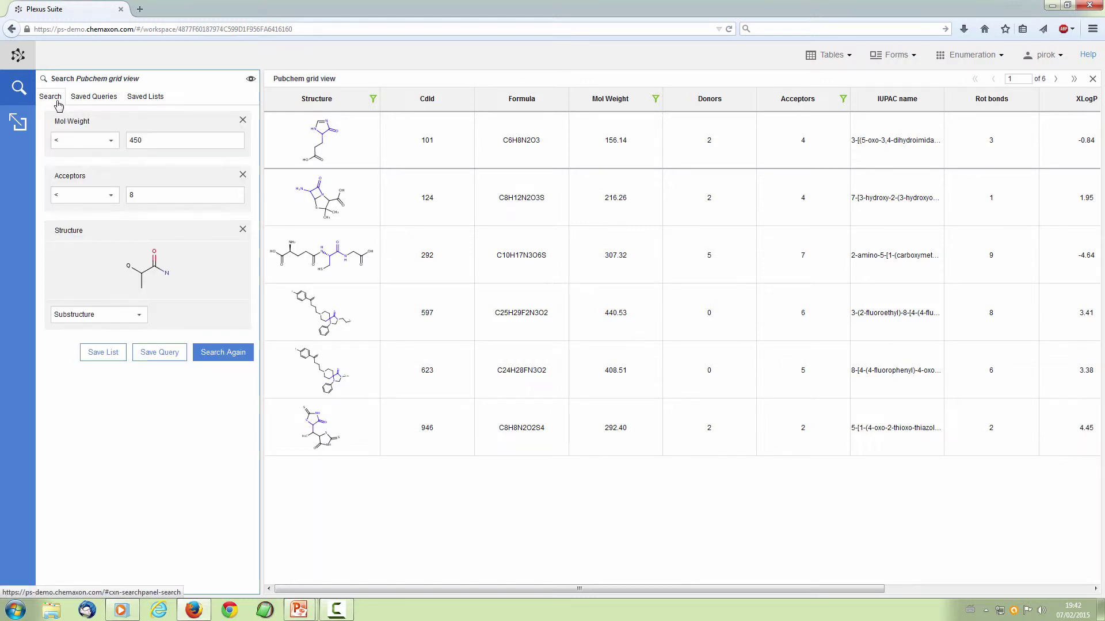
{"action": "left_click", "coordinate": [626, 103]}
{"action": "left_click", "coordinate": [631, 109]}
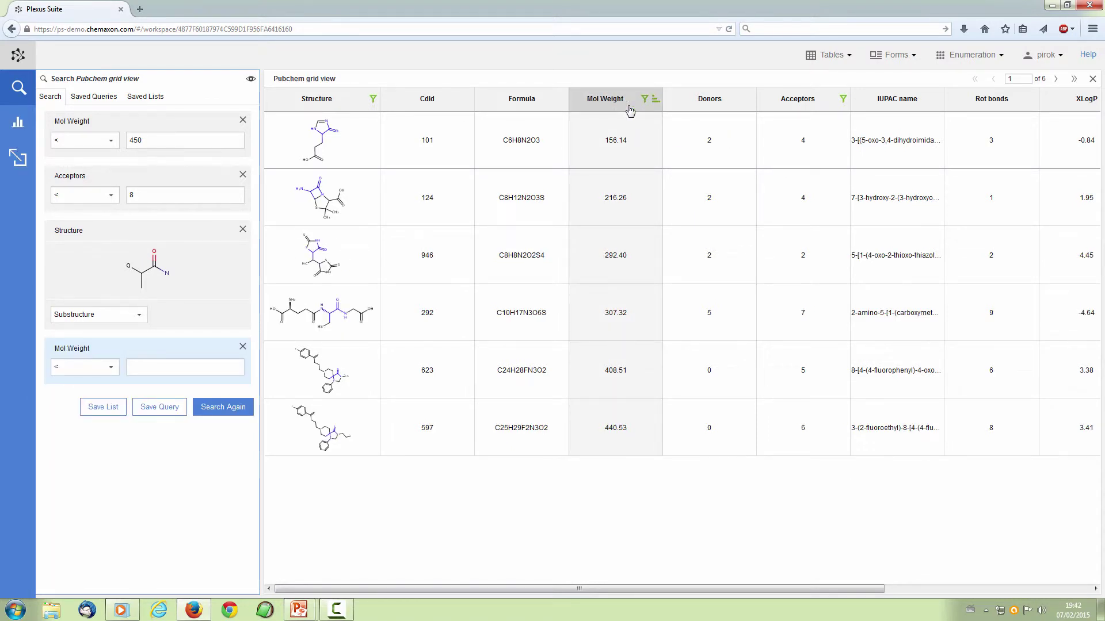
Sign out of the Plexus Suite account.
{"action": "left_click", "coordinate": [1045, 54]}
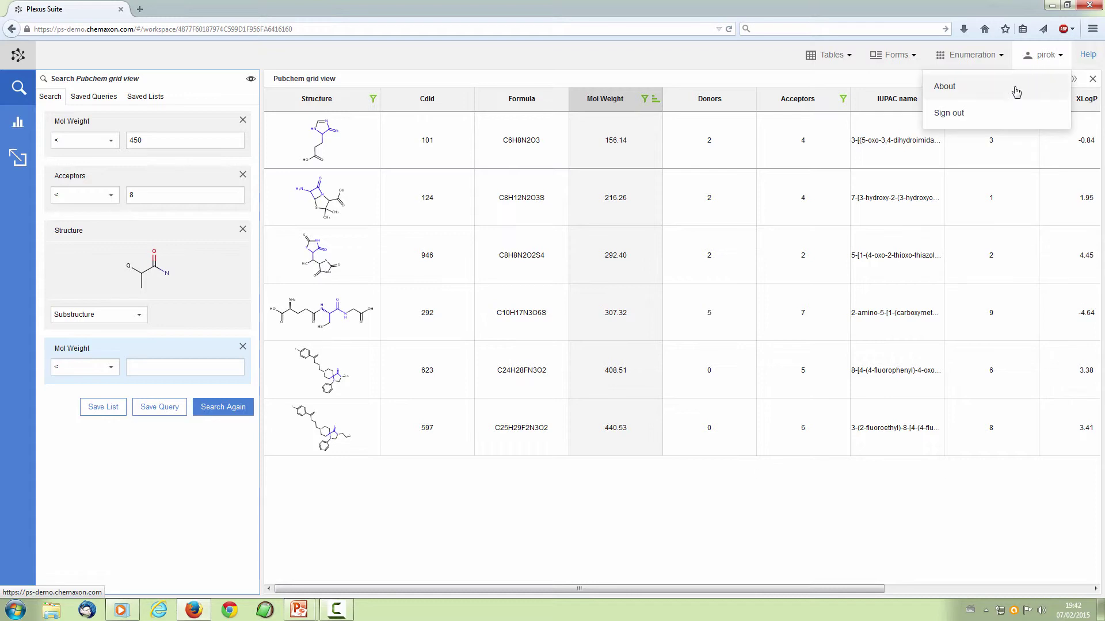
{"action": "left_click", "coordinate": [992, 115]}
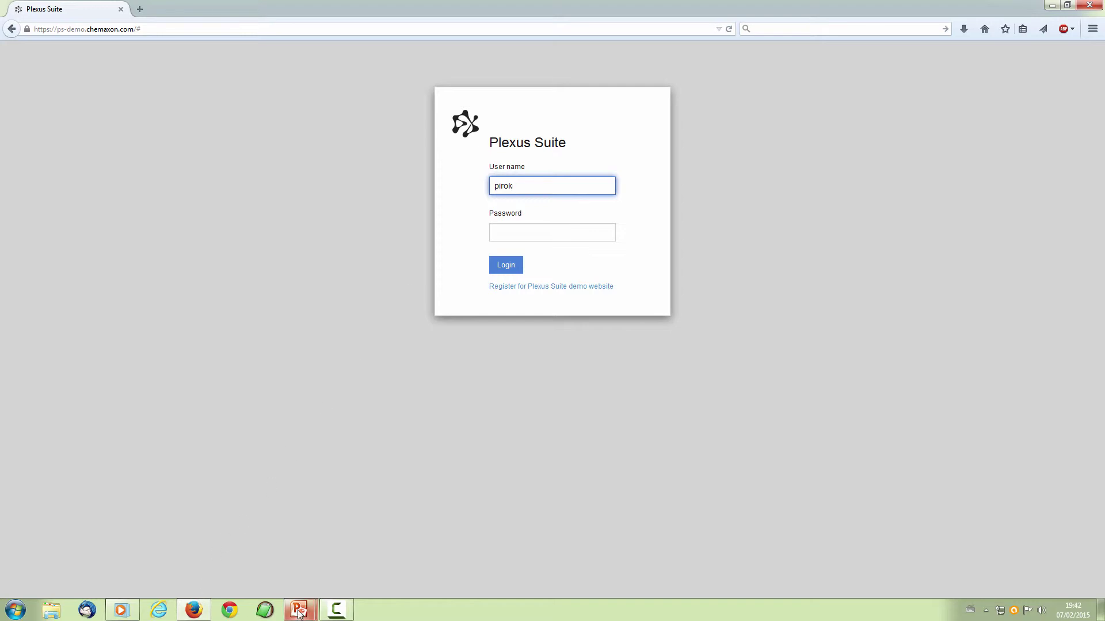
Switch to the PowerPoint slide show and advance from the DEMO slide to the Advantages slide.
{"action": "mouse_move", "coordinate": [298, 610]}
{"action": "left_click", "coordinate": [343, 549]}
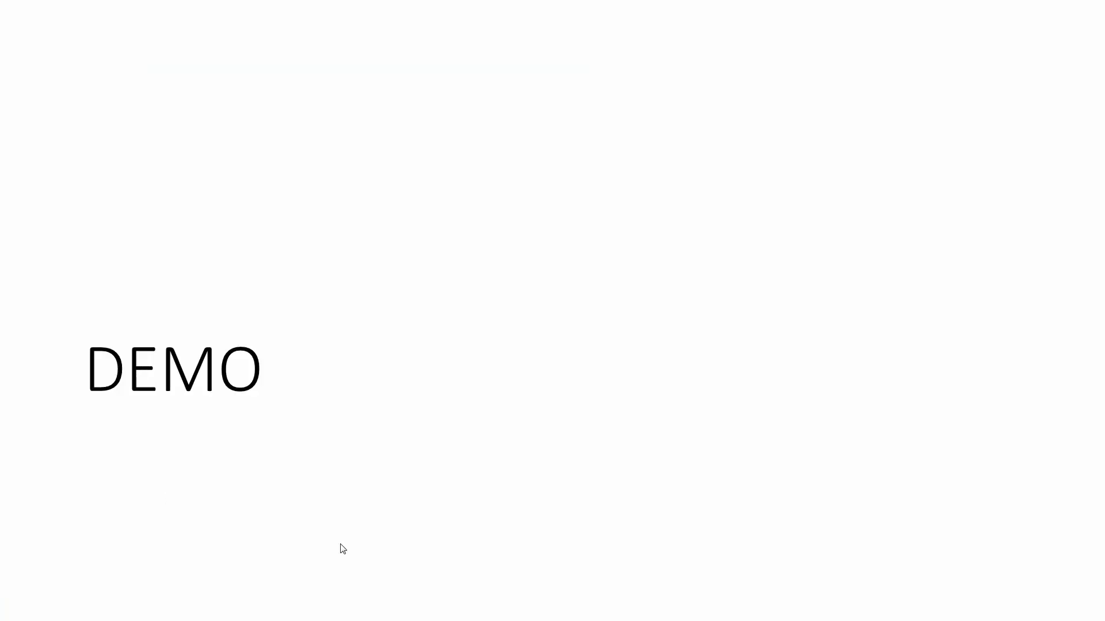
{"action": "left_click", "coordinate": [343, 550]}
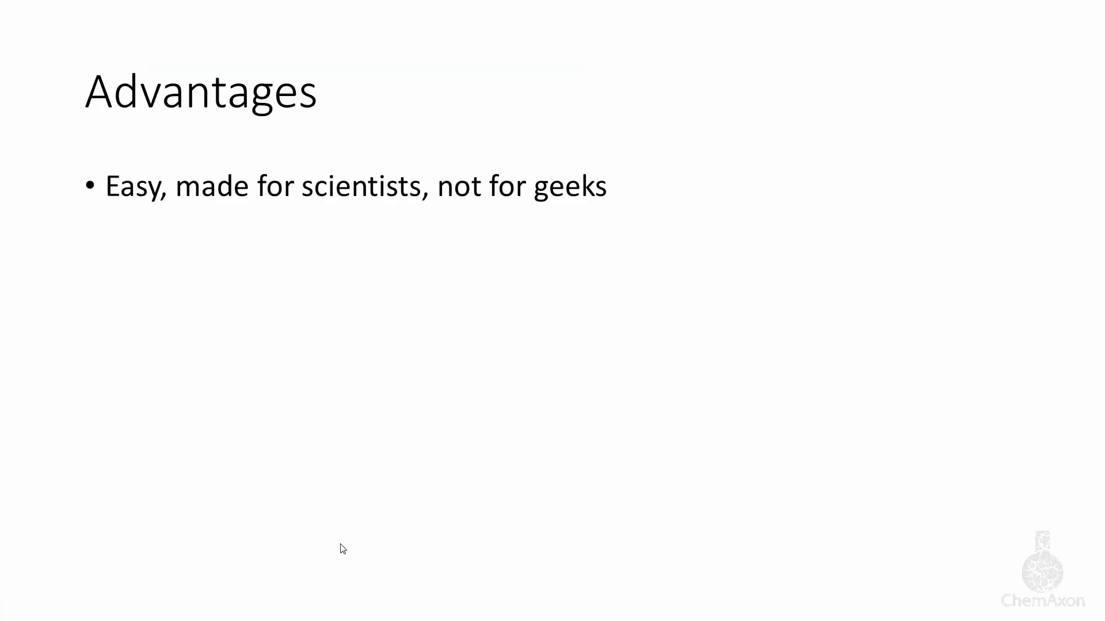